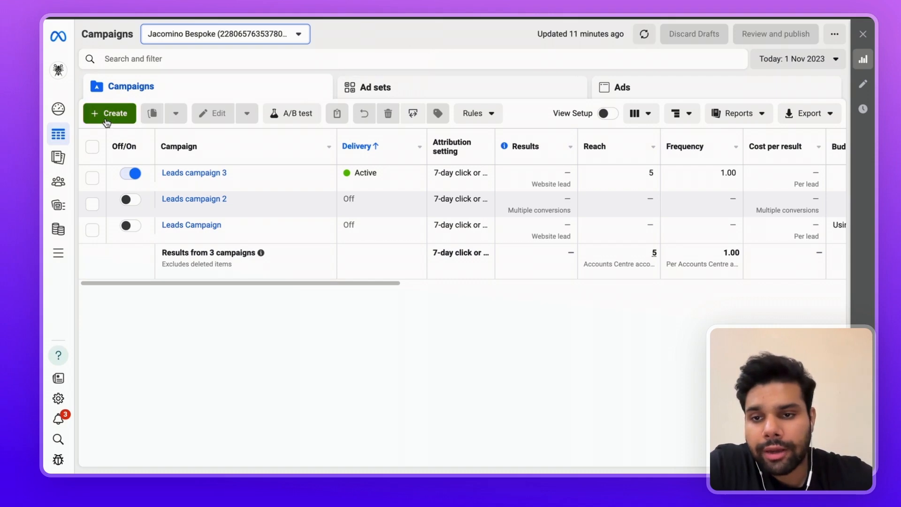
Step: Create a new campaign with the Traffic objective and name it "Instagram Follower campaign"
left_click(326, 162)
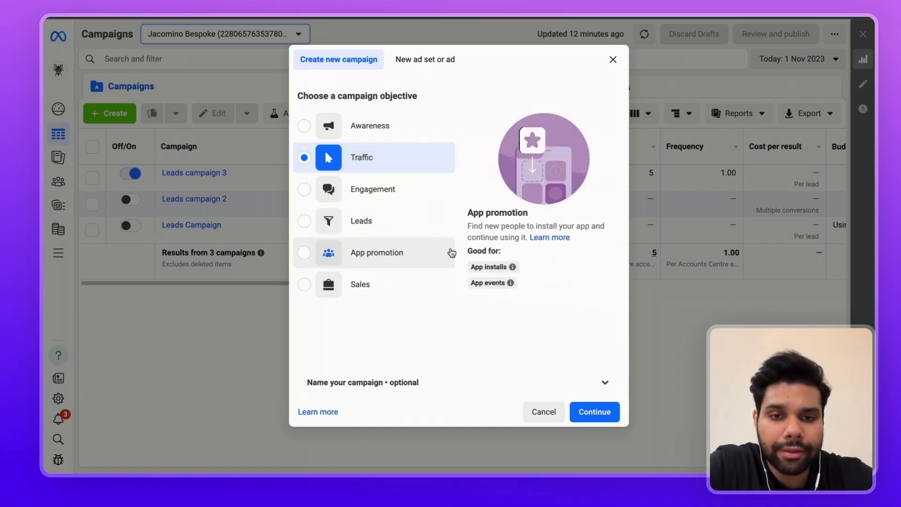
left_click(594, 411)
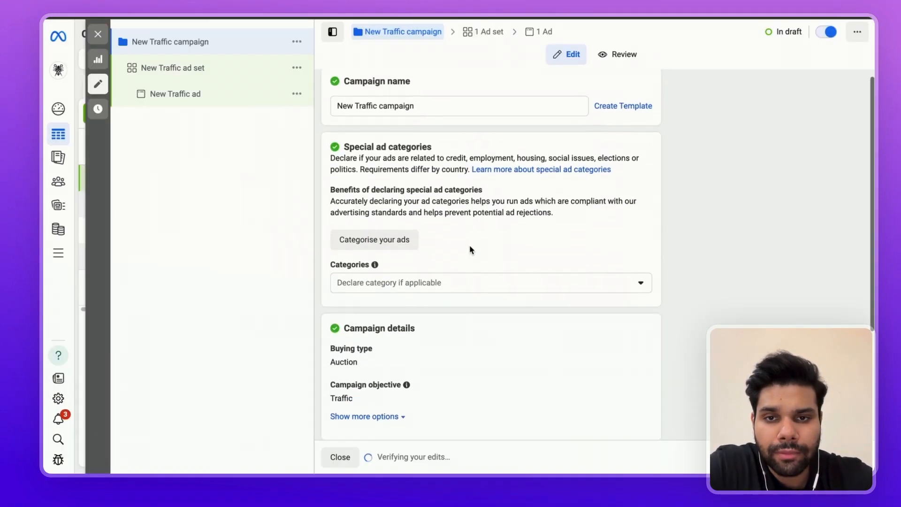
left_click(374, 115)
key("super+a")
type("Insta")
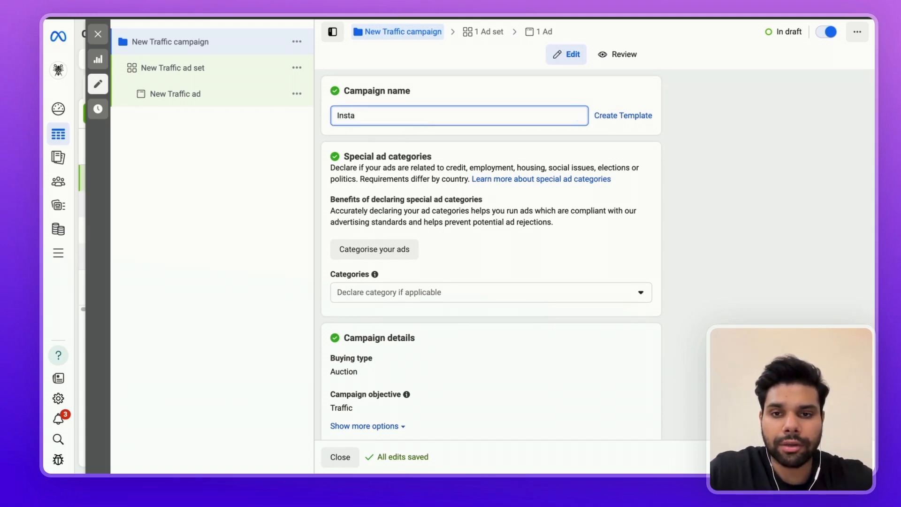
type("gram Follo")
type("wer ca")
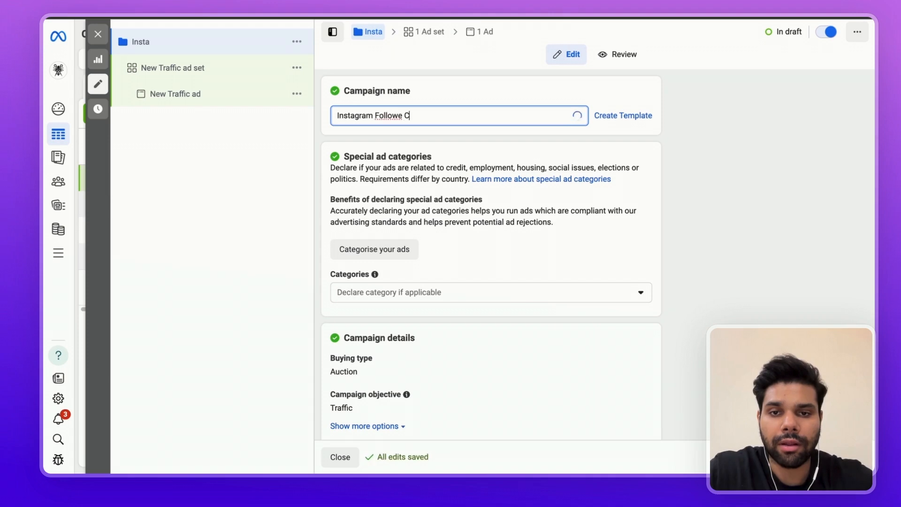
type("mpa")
key("BackSpace")
key("BackSpace")
type("ampaign")
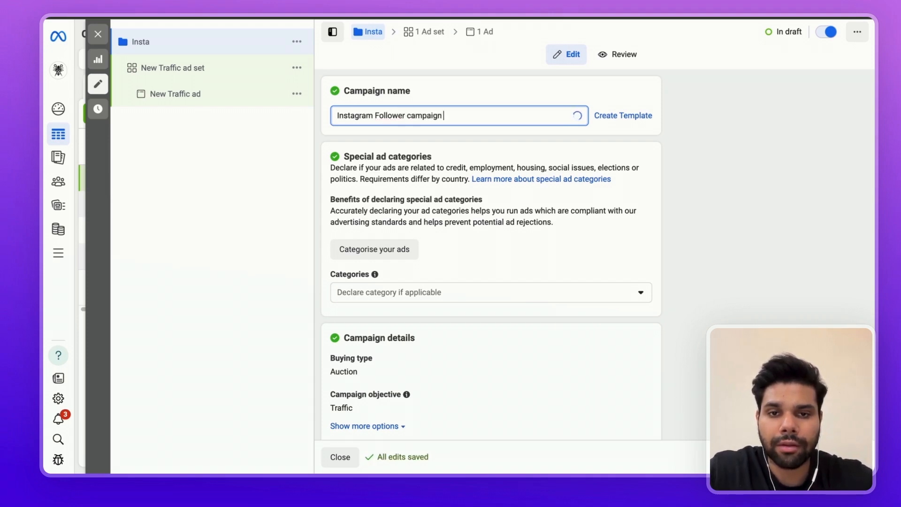
Step: In the campaign's ad set, choose Instagram profile as the conversion location
scroll(421, 102, "down", 1)
scroll(421, 99, "up", 1)
scroll(421, 100, "down", 3)
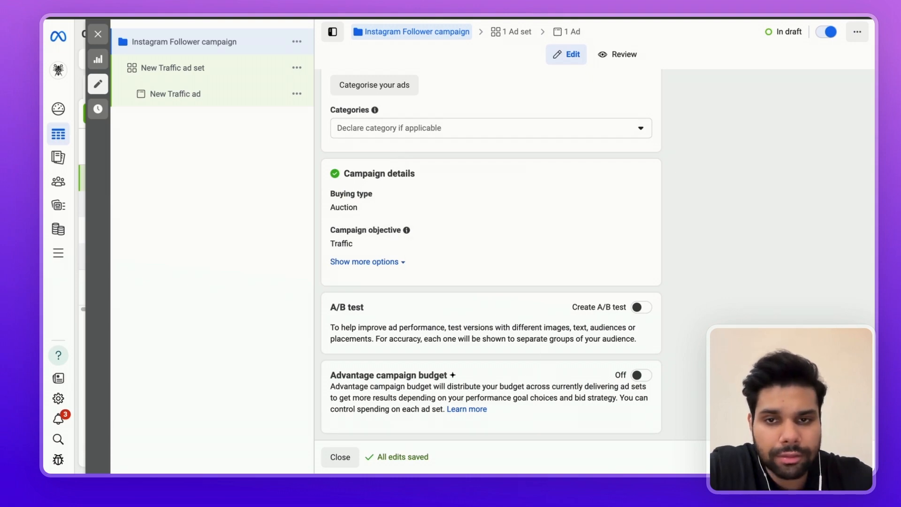
left_click(172, 67)
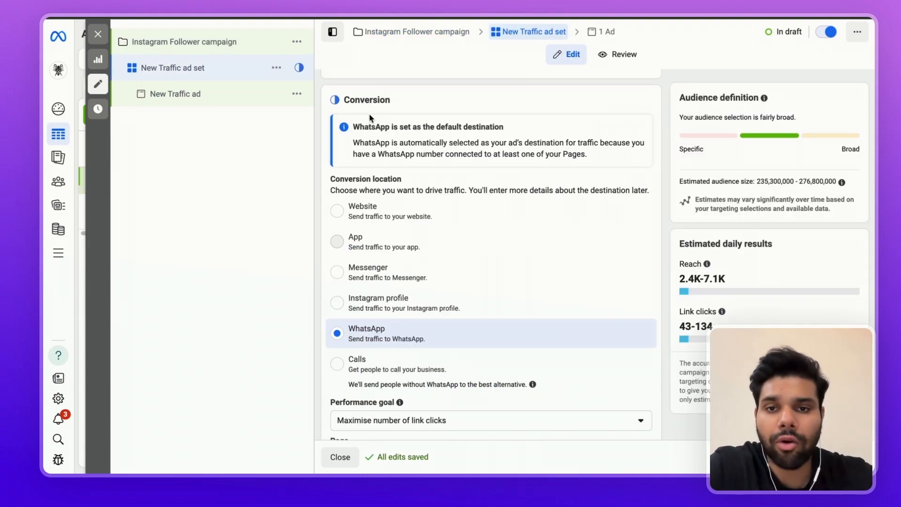
scroll(371, 128, "down", 1)
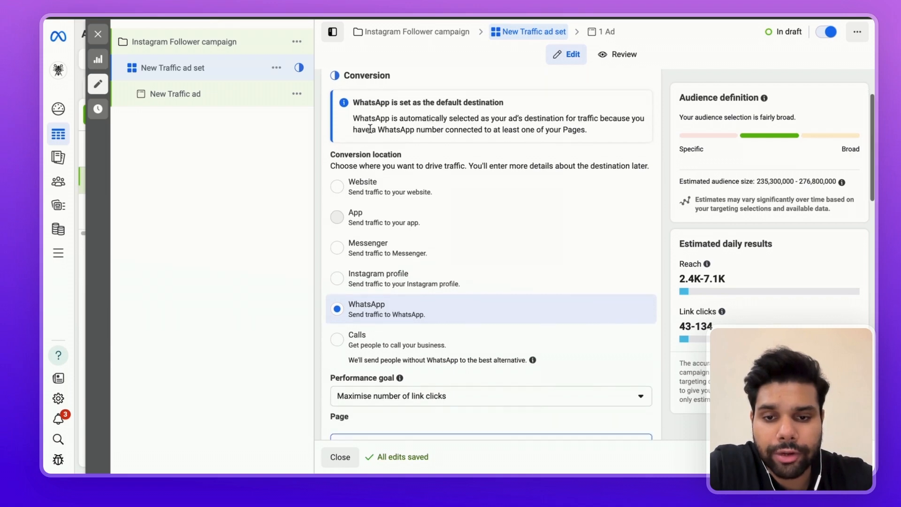
scroll(371, 128, "up", 1)
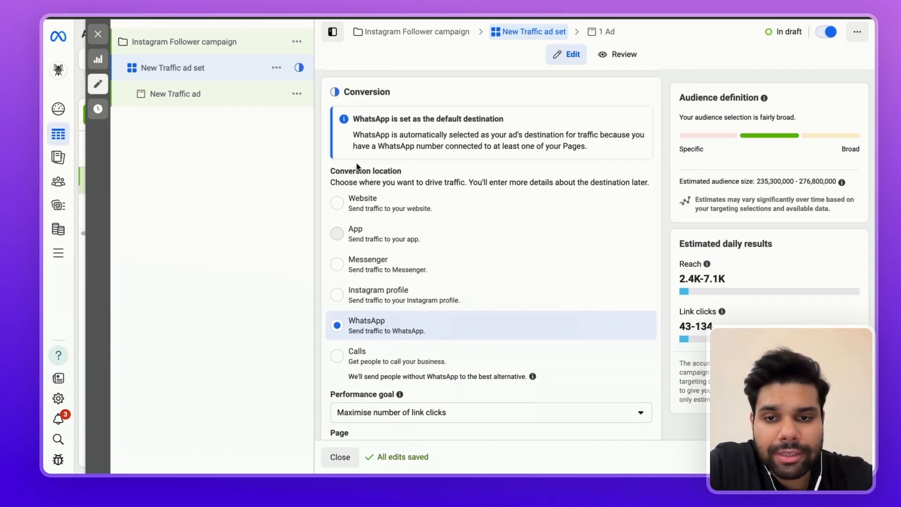
left_click(341, 301)
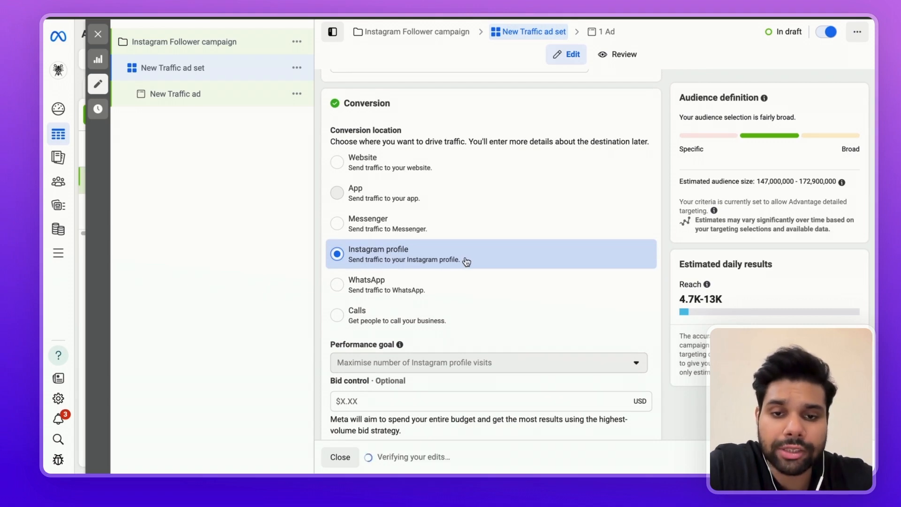
scroll(465, 261, "up", 1)
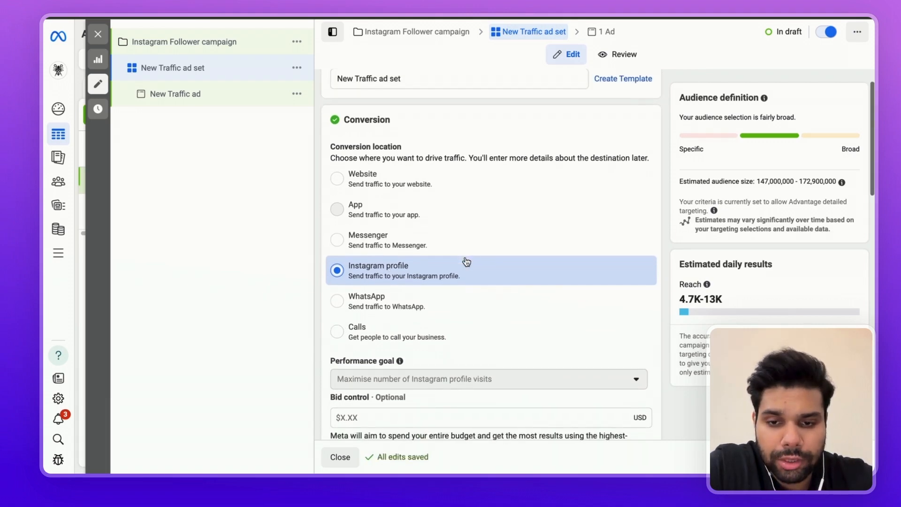
scroll(466, 261, "down", 2)
scroll(467, 259, "up", 3)
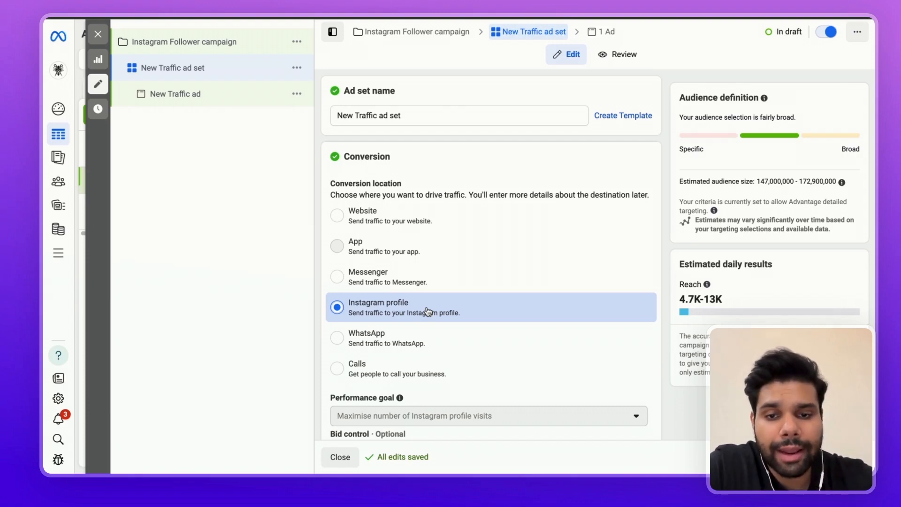
Step: Set the ad set's daily budget to $3.00
scroll(427, 311, "down", 3)
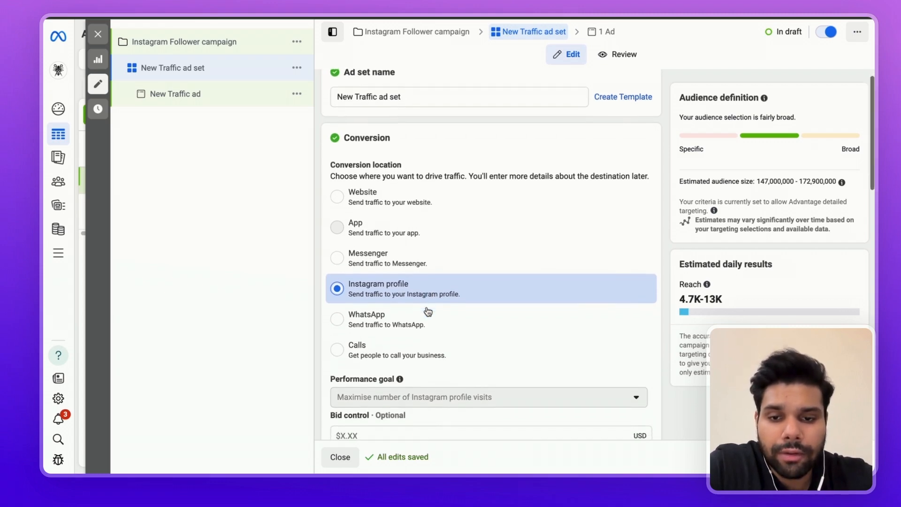
scroll(427, 311, "down", 3)
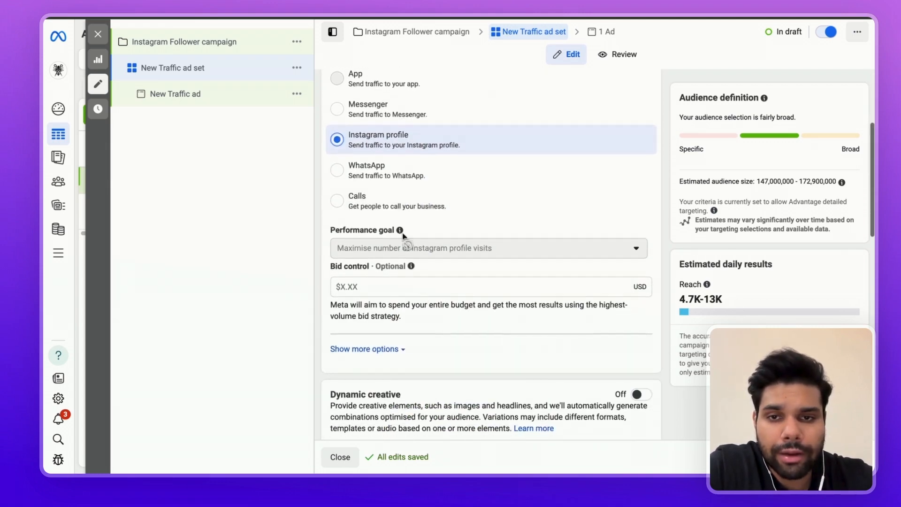
scroll(464, 304, "down", 3)
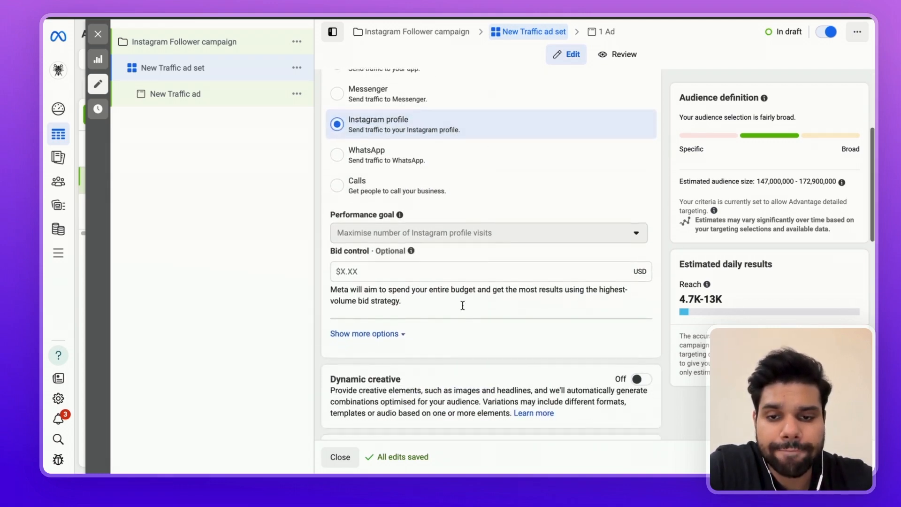
scroll(463, 308, "down", 5)
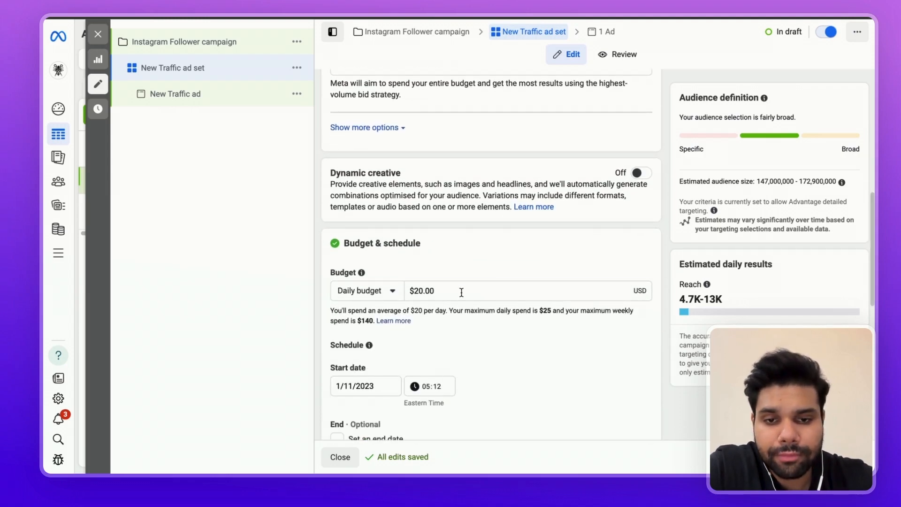
left_click(462, 292)
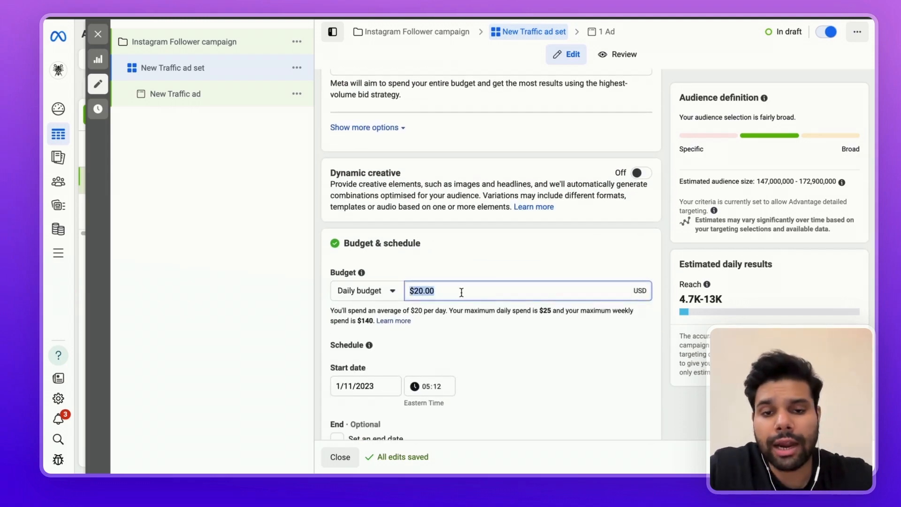
type("2")
key("BackSpace")
key("BackSpace")
type("3")
left_click(481, 255)
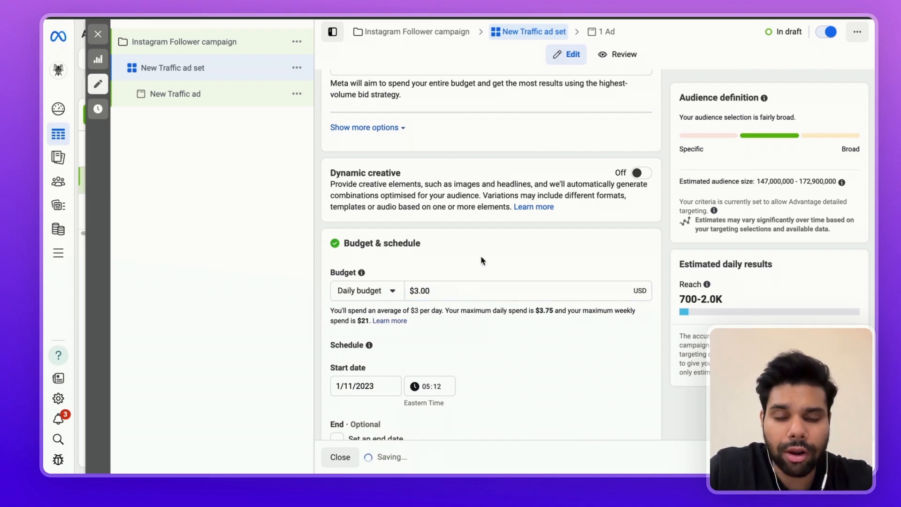
Step: Set the ad set's daily budget to $2.00
left_click(459, 297)
left_click(467, 257)
left_click(446, 288)
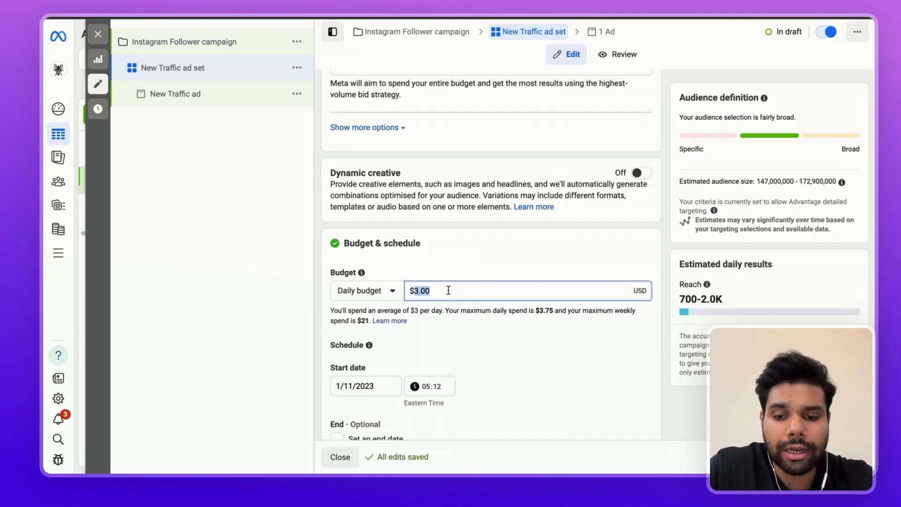
type("2")
left_click(458, 260)
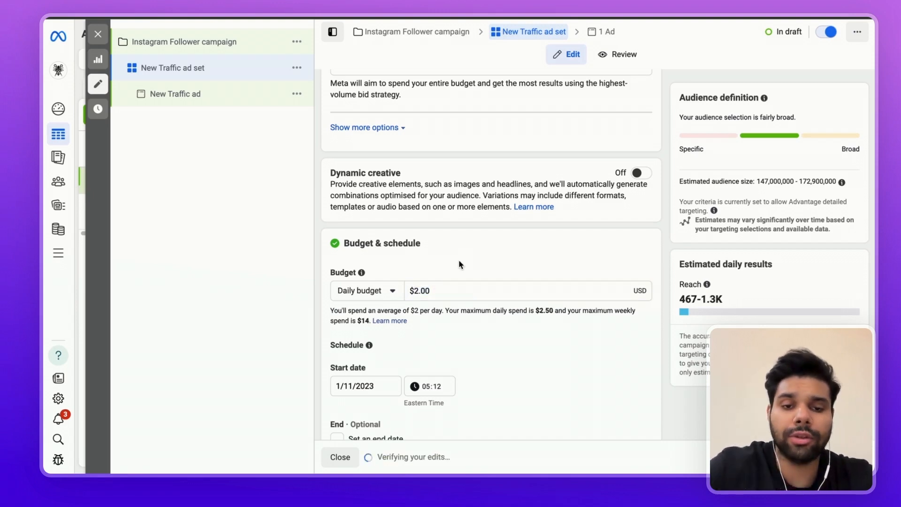
Step: Edit the audience's locations and target the city of New York, New York, United States
scroll(458, 260, "down", 1)
scroll(459, 263, "down", 5)
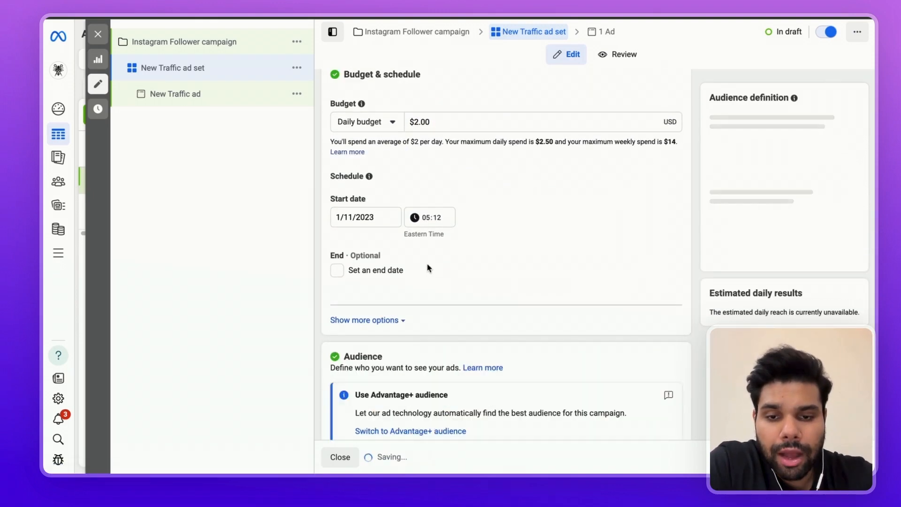
scroll(436, 367, "down", 3)
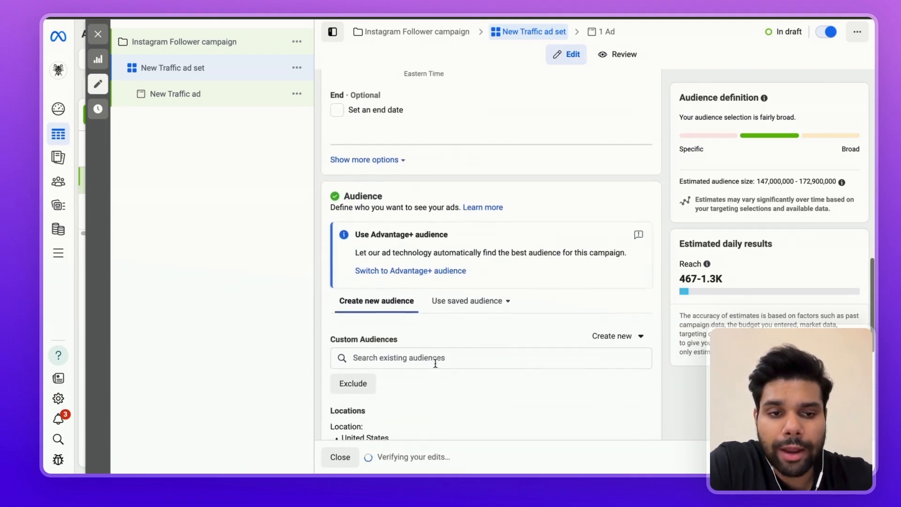
scroll(436, 367, "down", 1)
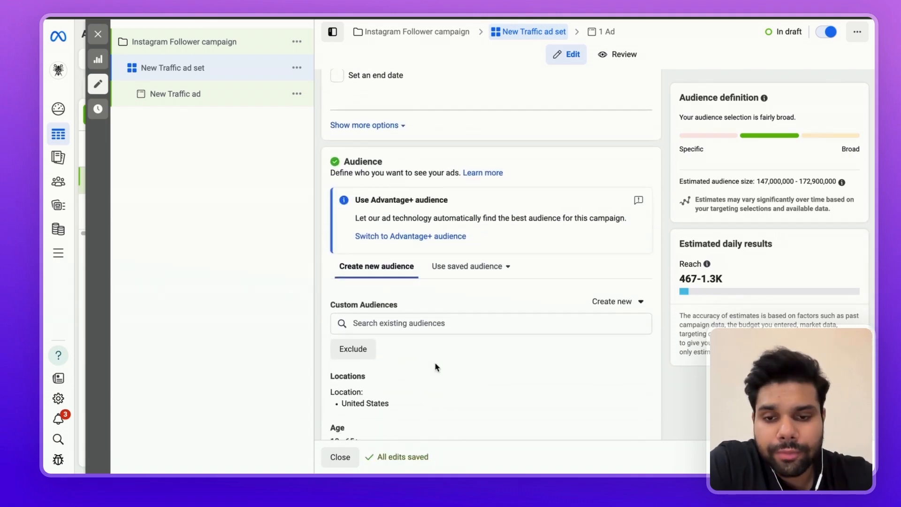
scroll(437, 367, "down", 5)
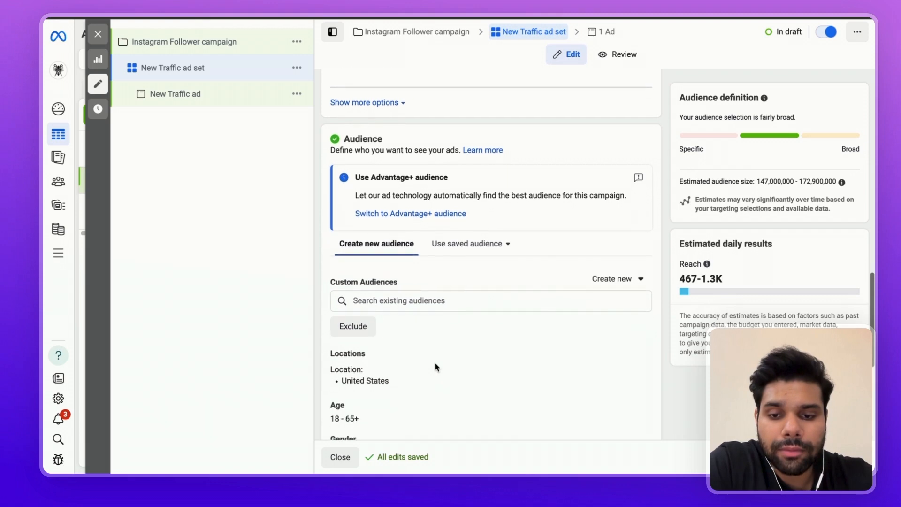
scroll(437, 367, "down", 2)
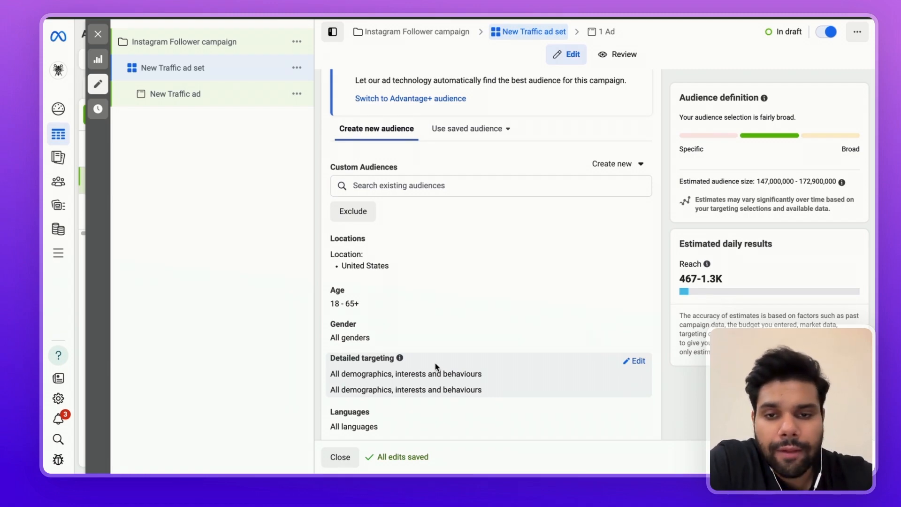
scroll(458, 283, "up", 1)
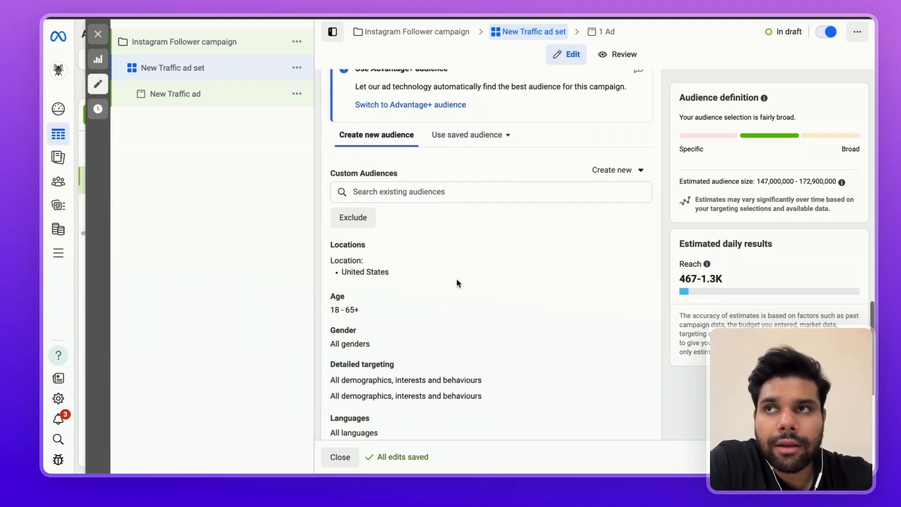
scroll(457, 283, "up", 1)
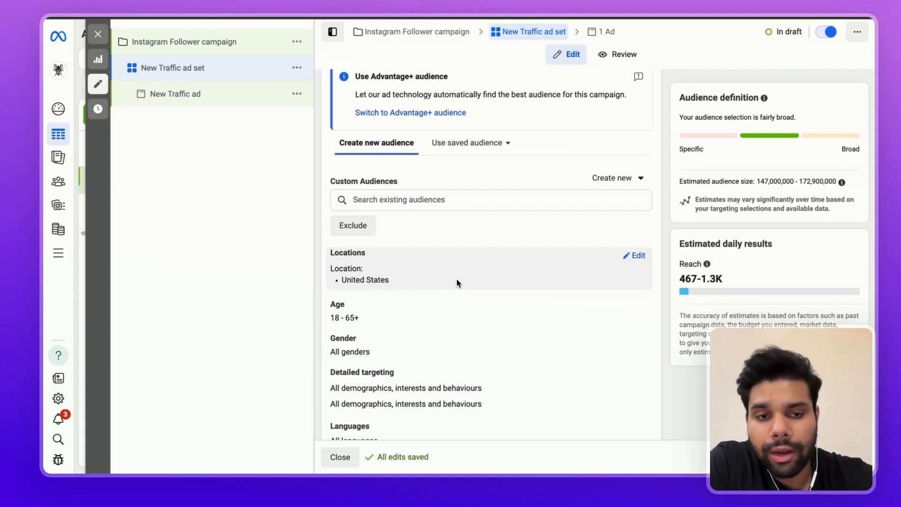
left_click(638, 256)
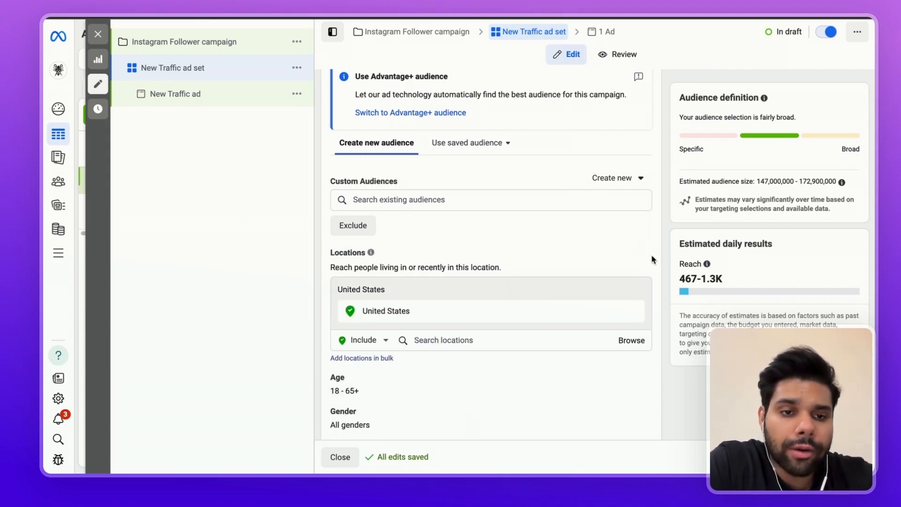
scroll(652, 261, "down", 2)
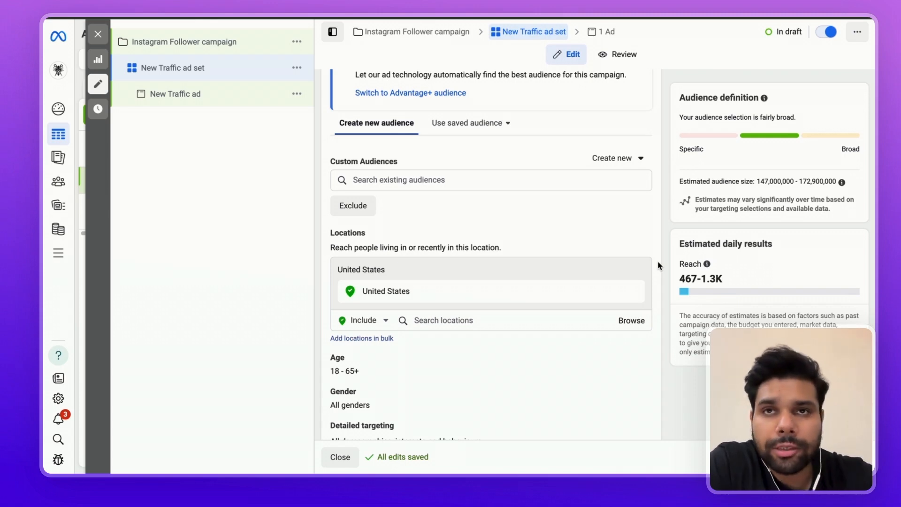
left_click(457, 321)
type("new york")
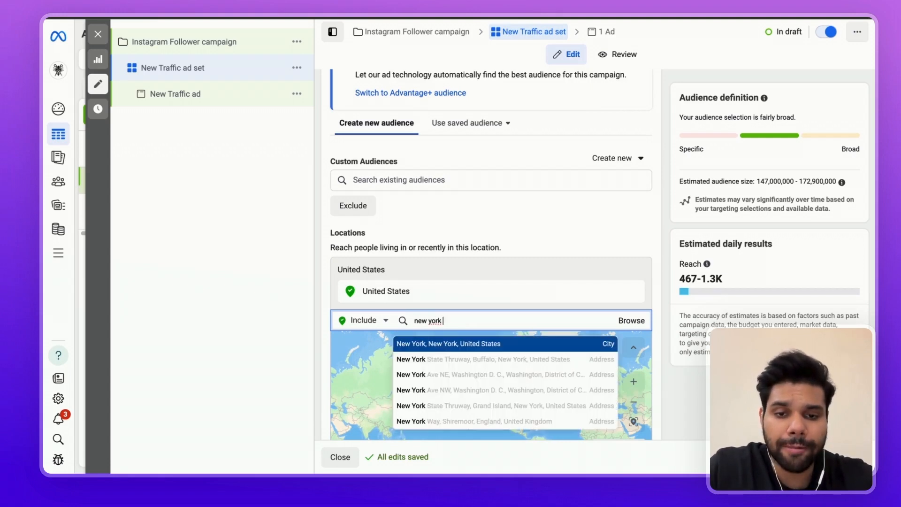
left_click(486, 342)
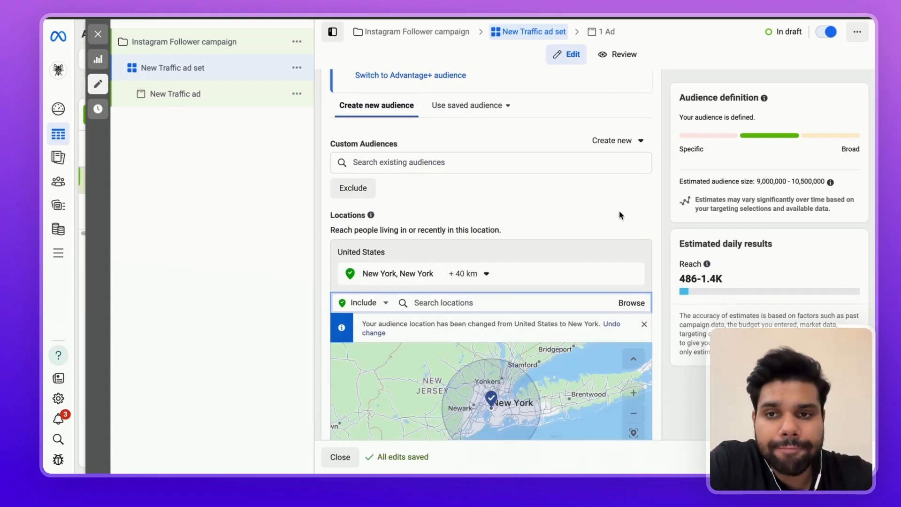
Step: Set the targeting radius around New York to 30 km
scroll(639, 196, "down", 1)
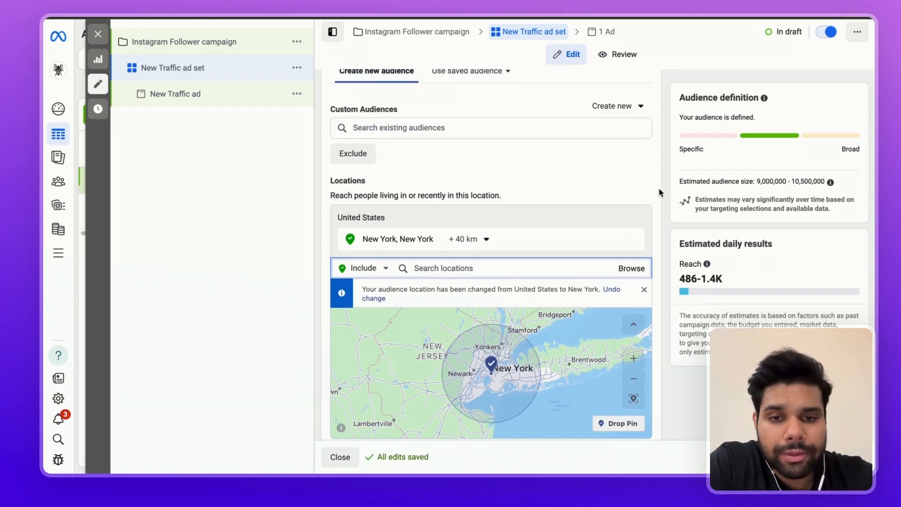
scroll(654, 234, "down", 1)
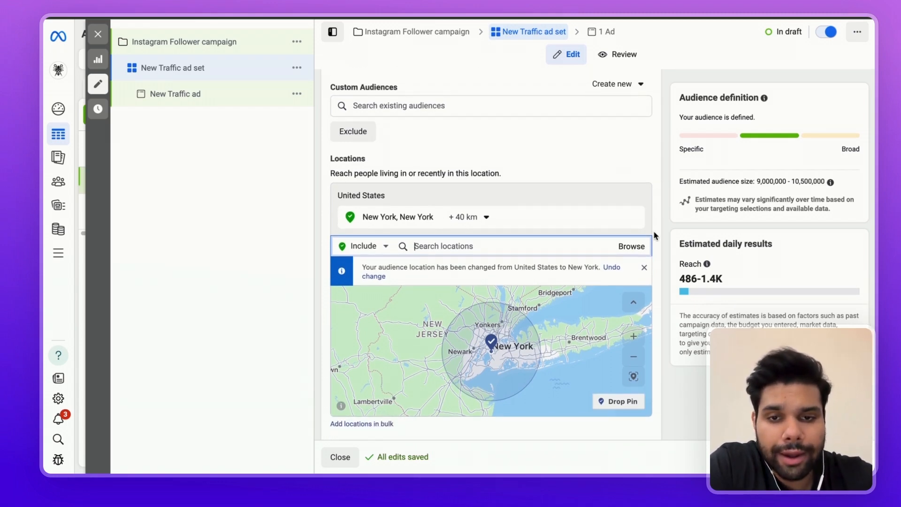
left_click(469, 217)
left_click_drag(478, 293, 477, 296)
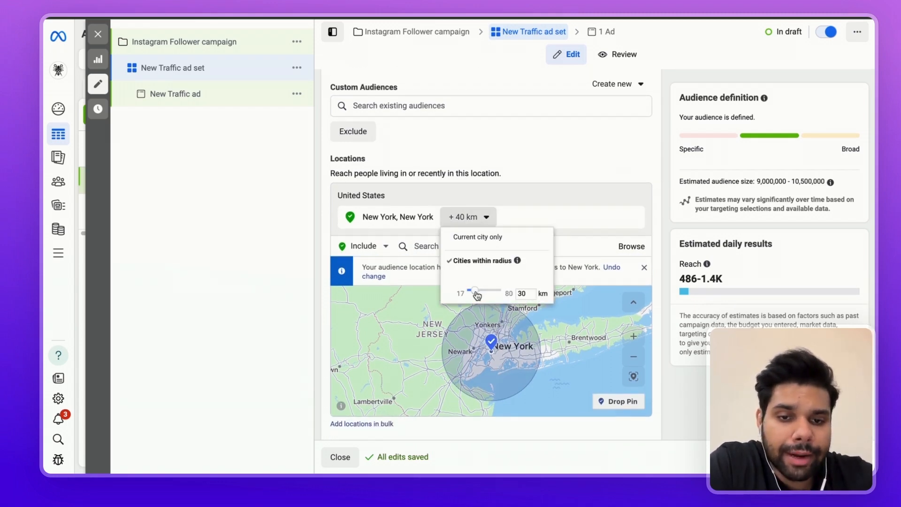
left_click(672, 209)
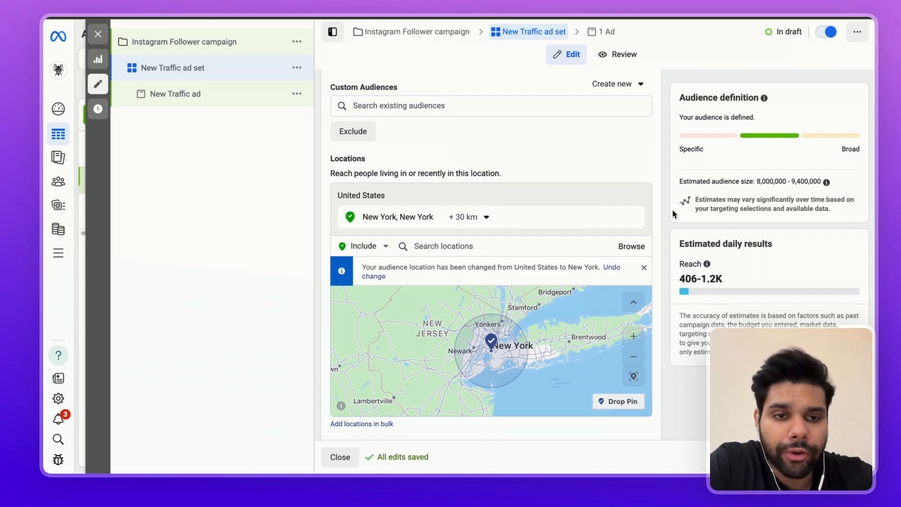
Step: Look through the audience's age, gender, detailed targeting and language settings, opening the gender options
scroll(672, 211, "down", 2)
scroll(662, 199, "down", 5)
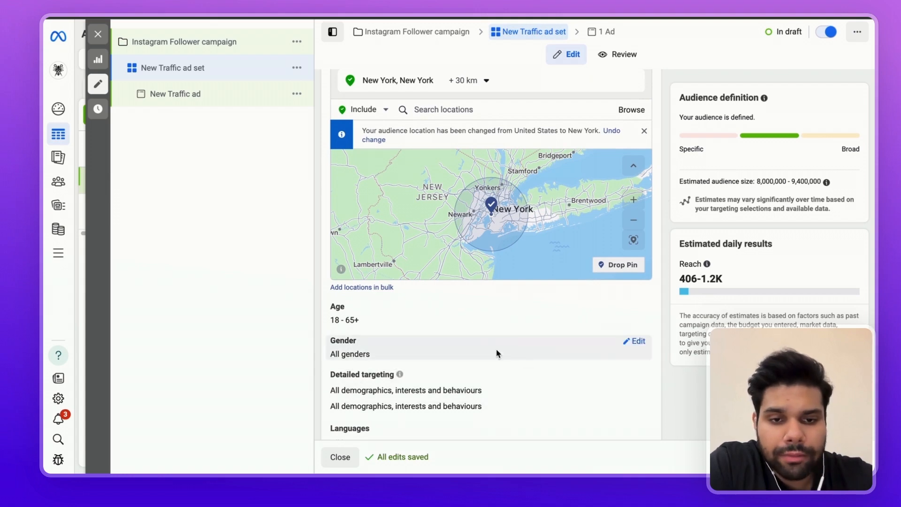
scroll(448, 408, "down", 2)
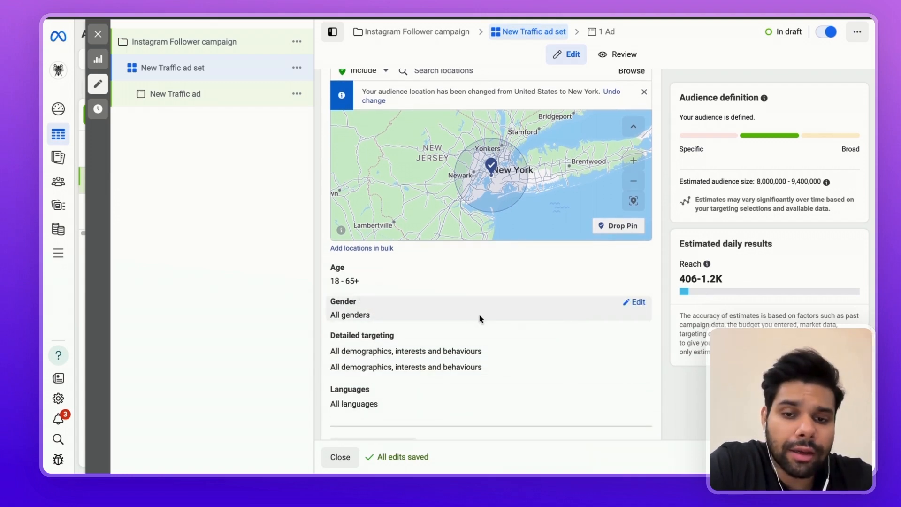
left_click(635, 303)
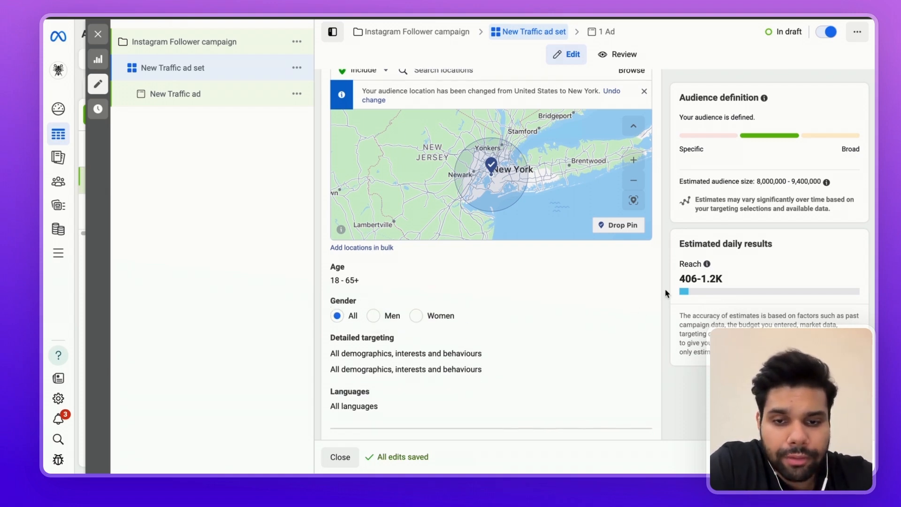
scroll(665, 292, "down", 3)
scroll(486, 141, "up", 6)
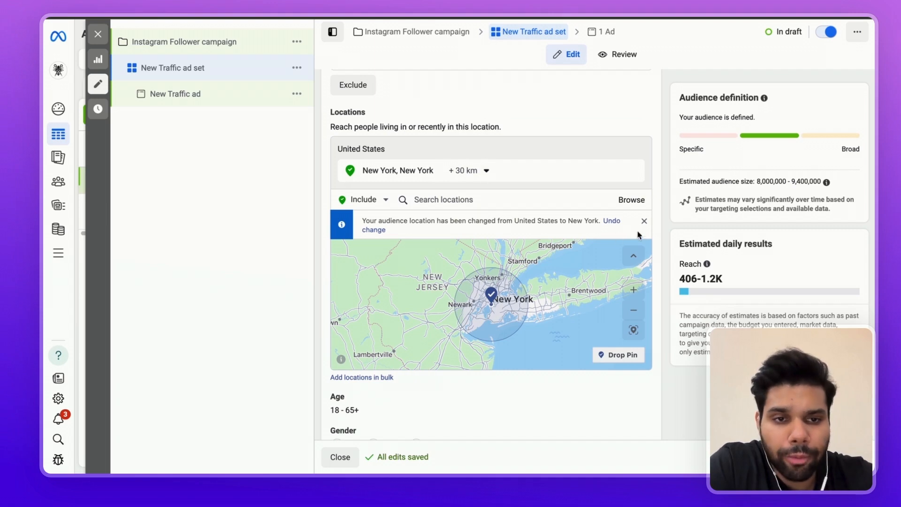
scroll(664, 225, "up", 1)
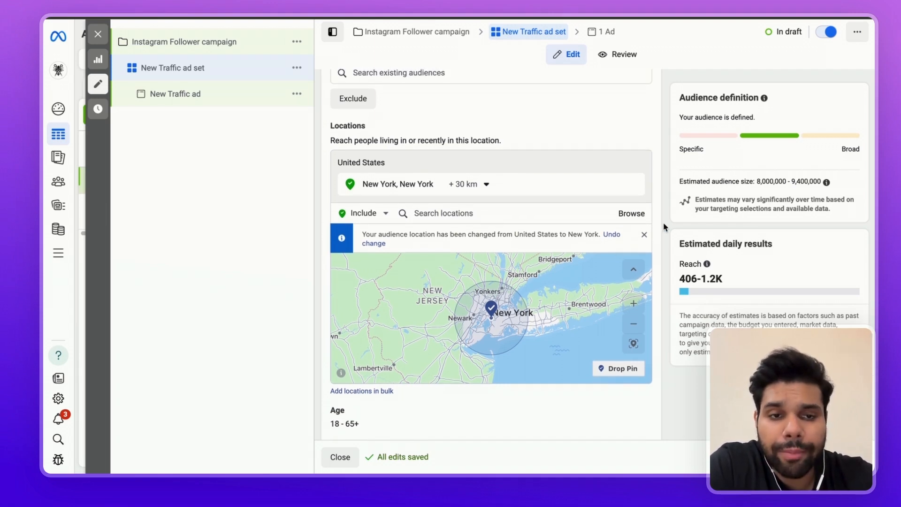
scroll(664, 227, "up", 2)
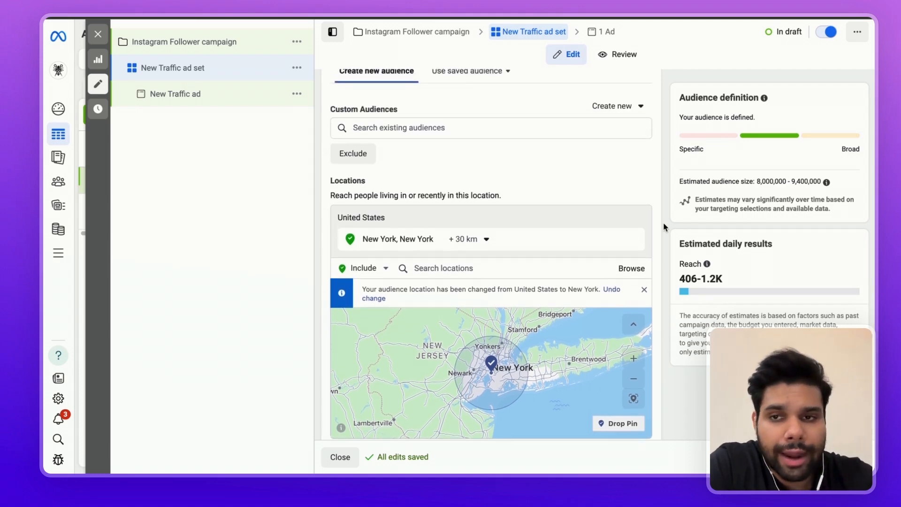
Step: Rename the ad set "Open |" and quickly duplicate it within the campaign
scroll(665, 175, "up", 10)
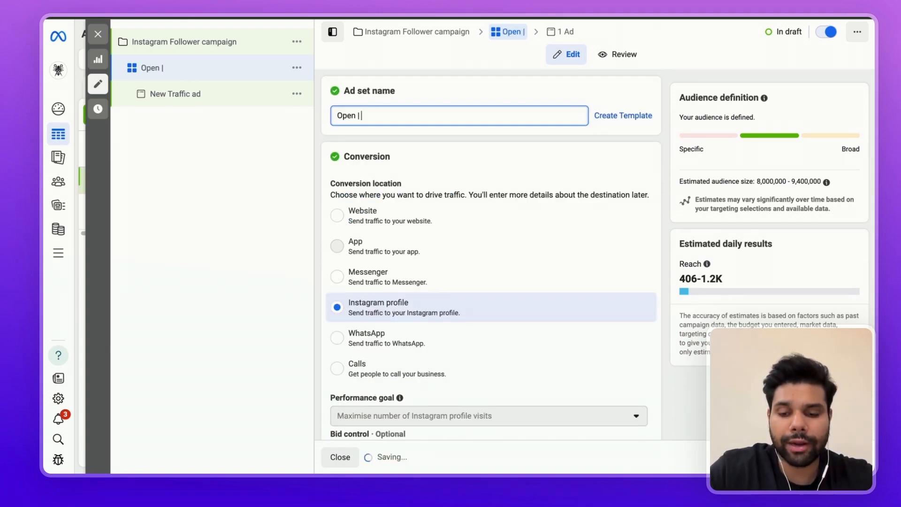
left_click(474, 101)
scroll(473, 155, "down", 1)
scroll(472, 155, "down", 5)
left_click(296, 68)
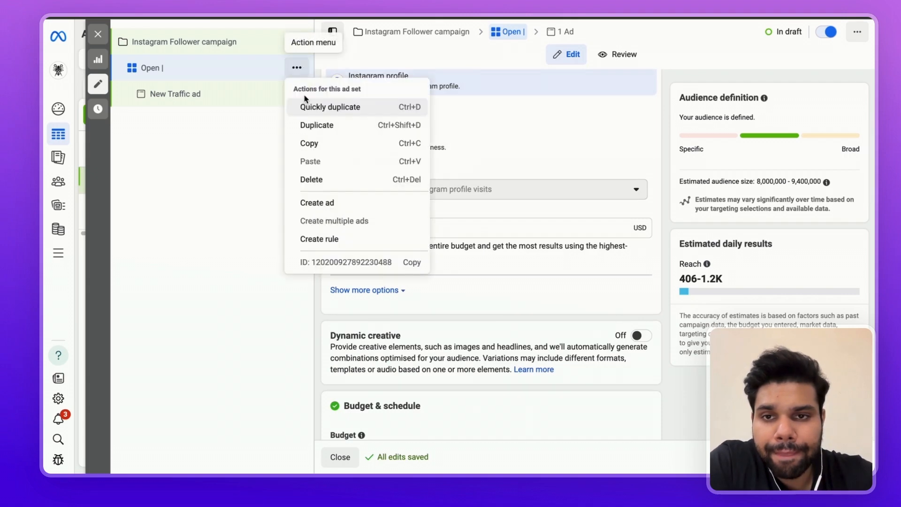
left_click(304, 105)
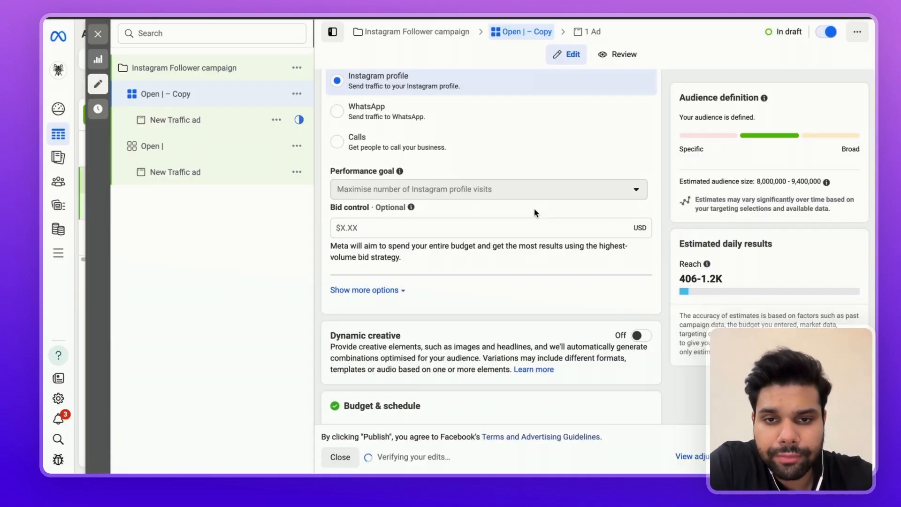
Step: Add the interest "Solar energy (energy and utilities)" to the copied ad set's detailed targeting
scroll(507, 364, "down", 5)
scroll(507, 364, "down", 10)
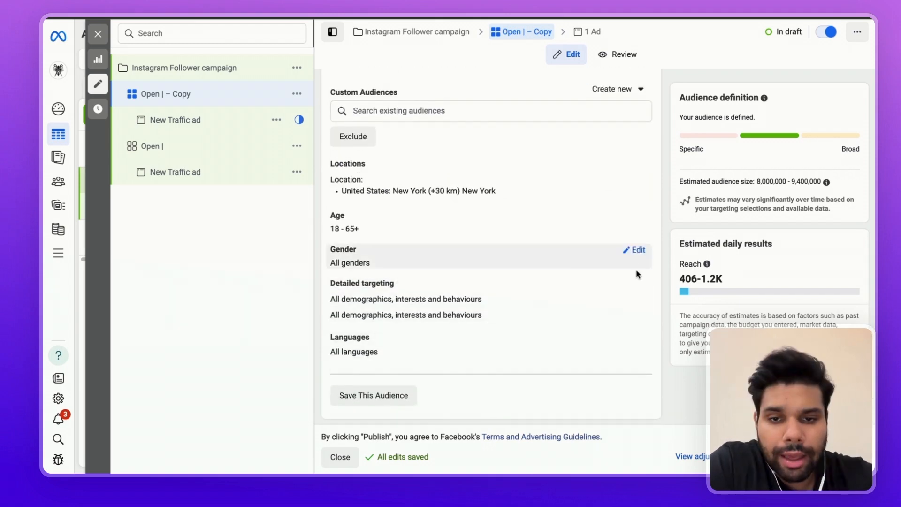
left_click(637, 287)
scroll(638, 287, "down", 1)
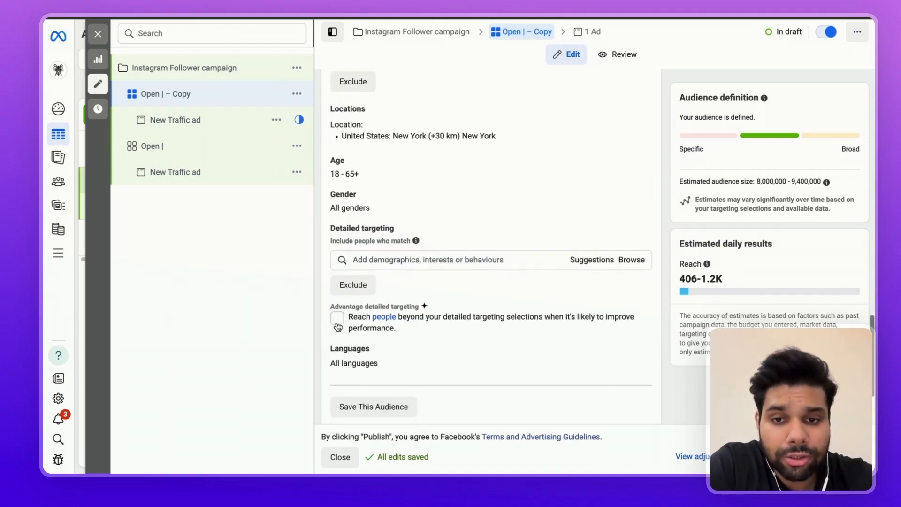
left_click(373, 261)
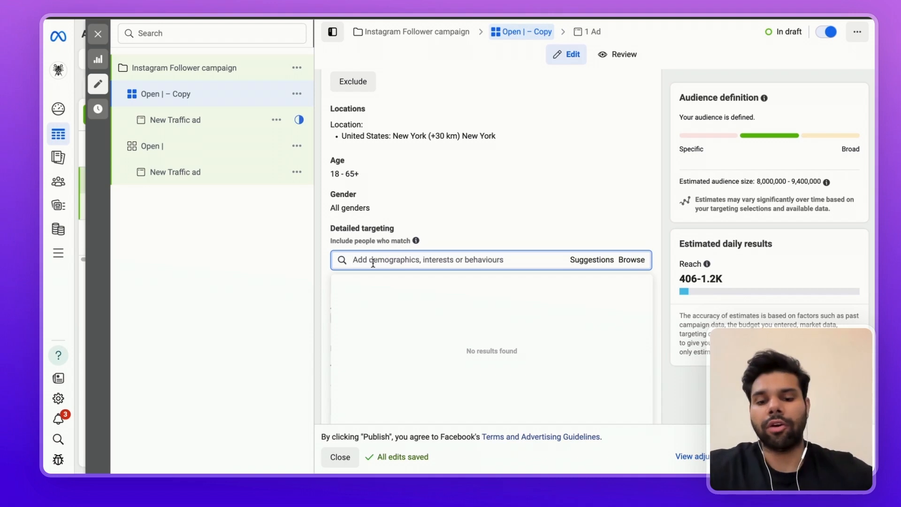
type("solar")
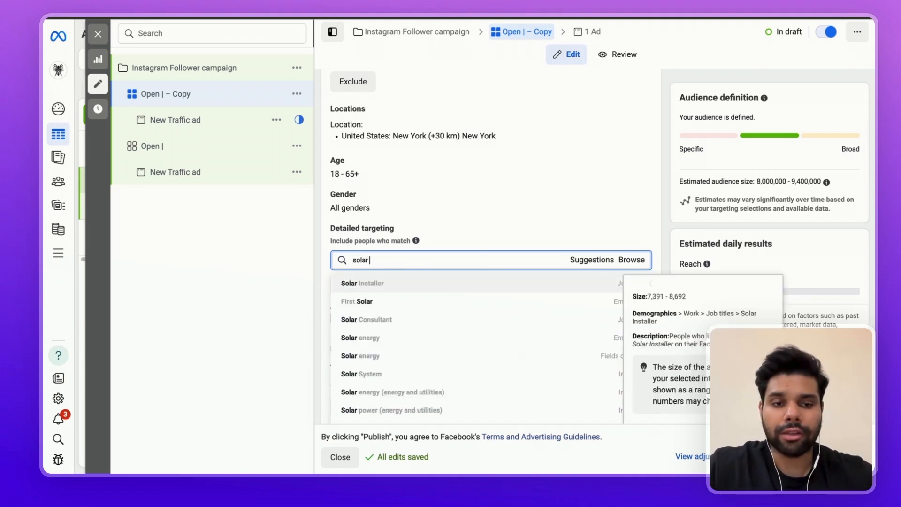
key("Down")
key("Down")
key("Down")
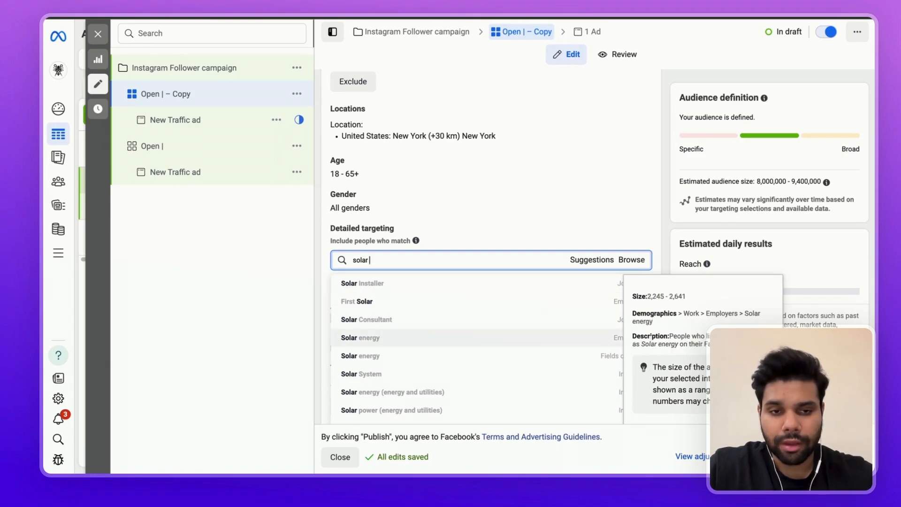
key("Down")
key("Down")
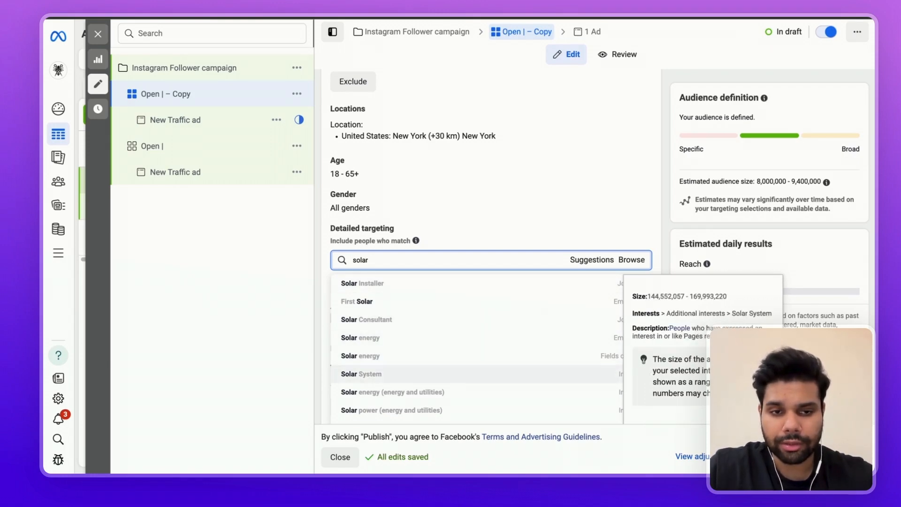
key("Down")
key("Down")
key("Up")
scroll(370, 311, "down", 1)
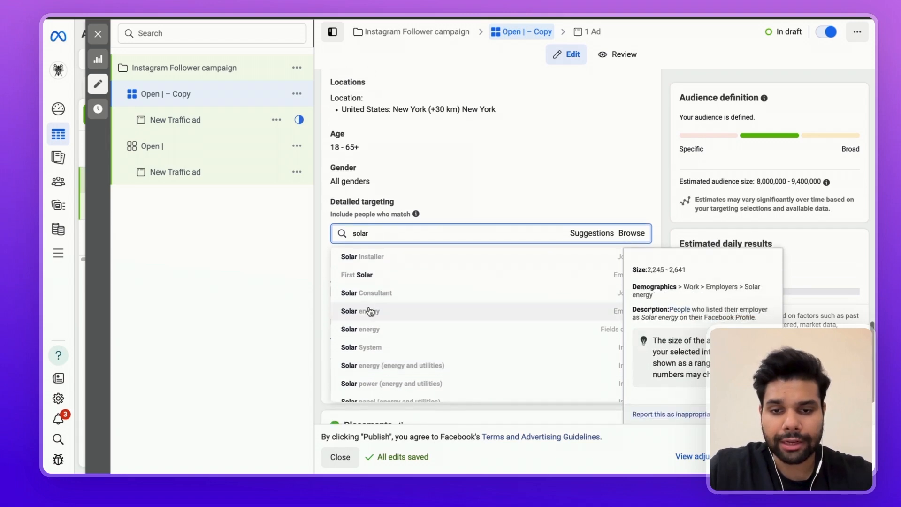
left_click(389, 374)
Step: Rename the copied ad set as "Solar energy (energy and utilities)", reusing the interest's name
left_click_drag(458, 253, 350, 256)
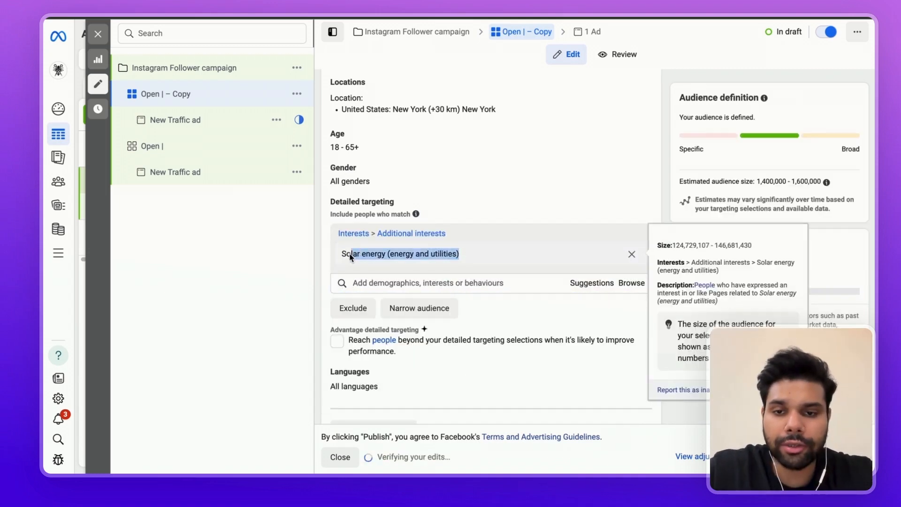
scroll(348, 254, "up", 15)
left_click(357, 115)
key("ctrl+a")
key("ctrl+v")
left_click(255, 157)
left_click(297, 146)
left_click(313, 201)
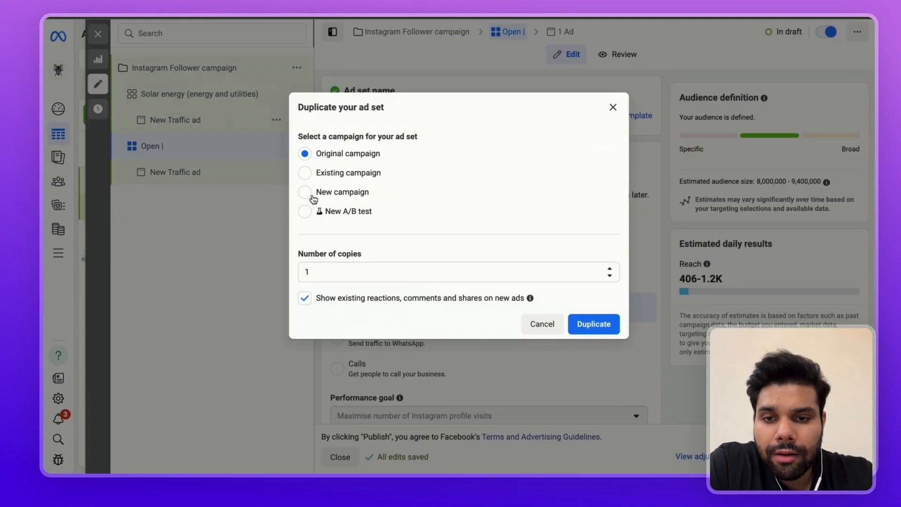
left_click(541, 325)
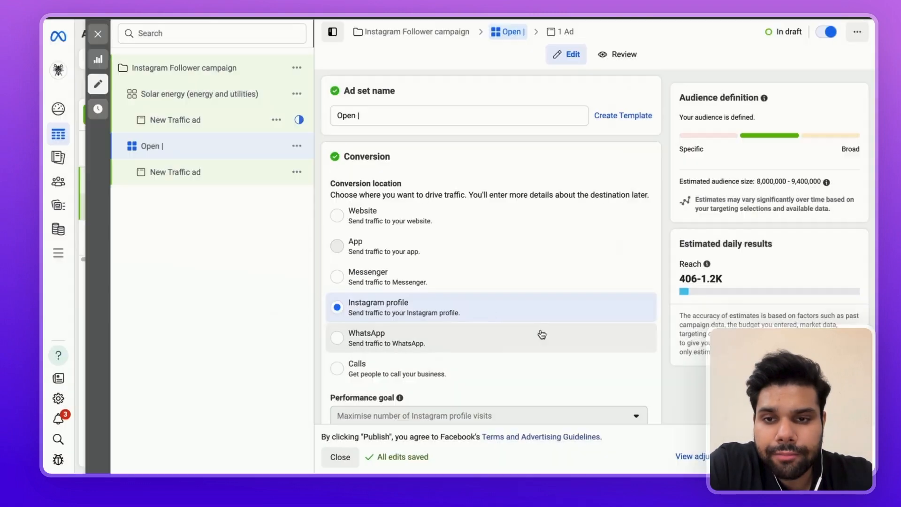
Step: Quickly duplicate the original "Open |" ad set within the same campaign
left_click(306, 162)
left_click(297, 146)
left_click(336, 184)
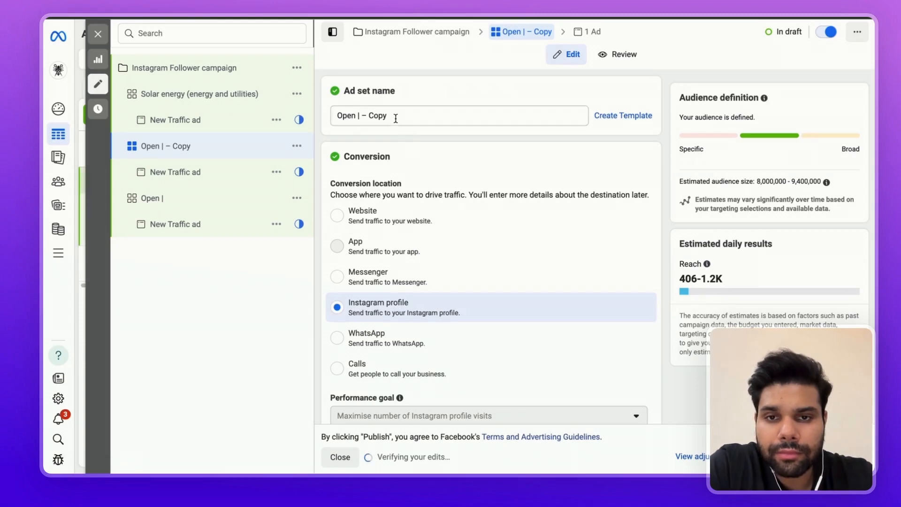
Step: Rename the new copy of the open ad set as "Open | USA"
triple_click(395, 117)
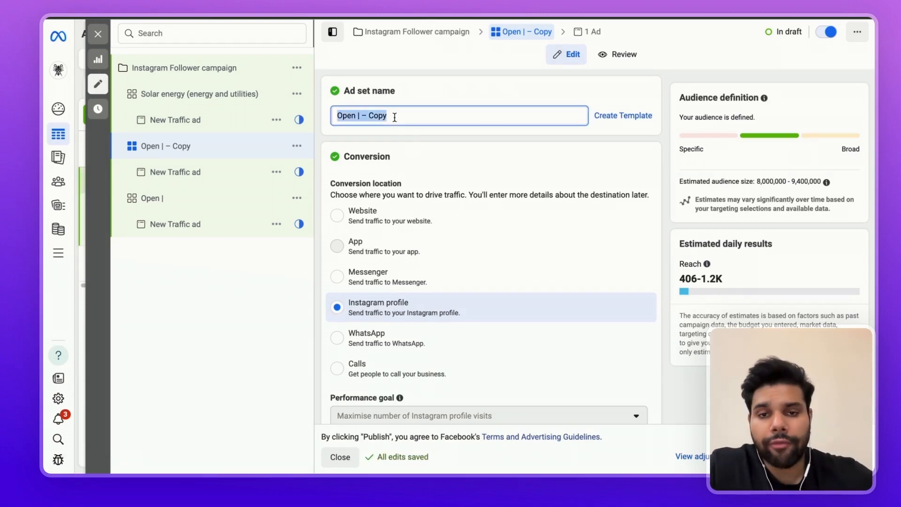
type("Open |")
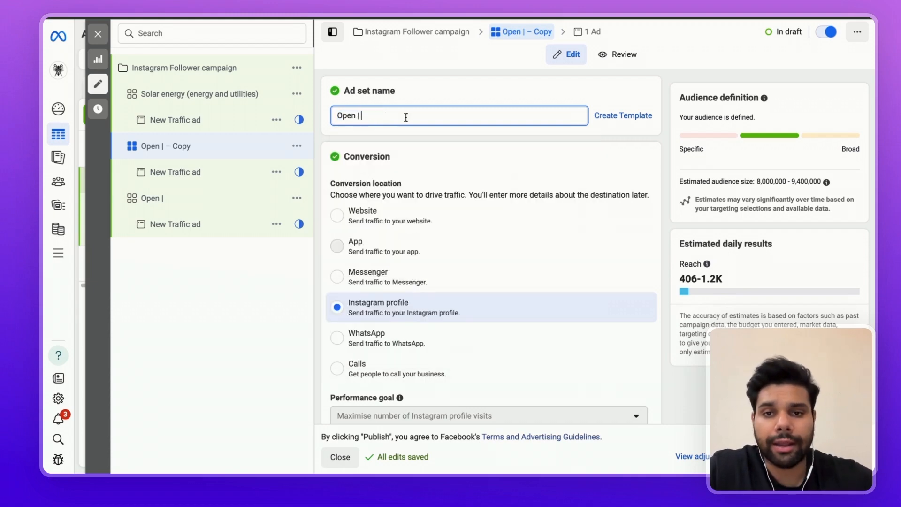
type("USSA")
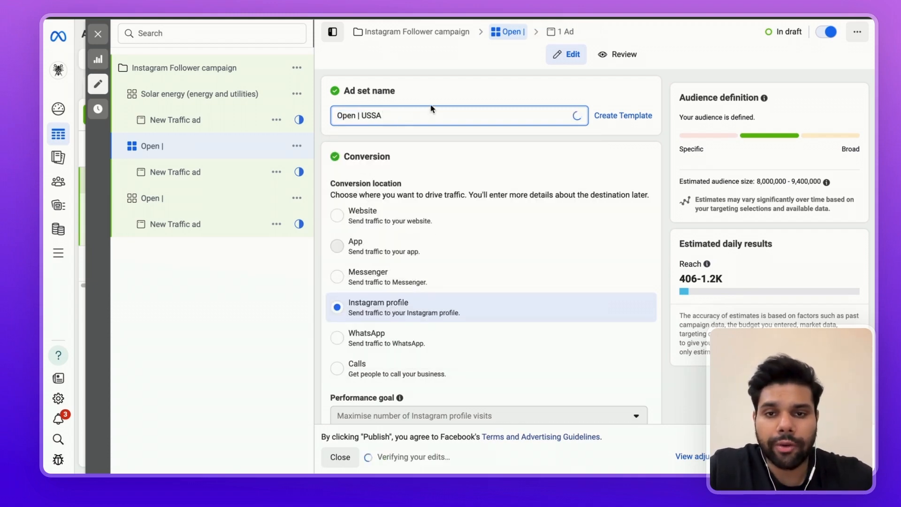
key("BackSpace")
key("BackSpace")
type("A")
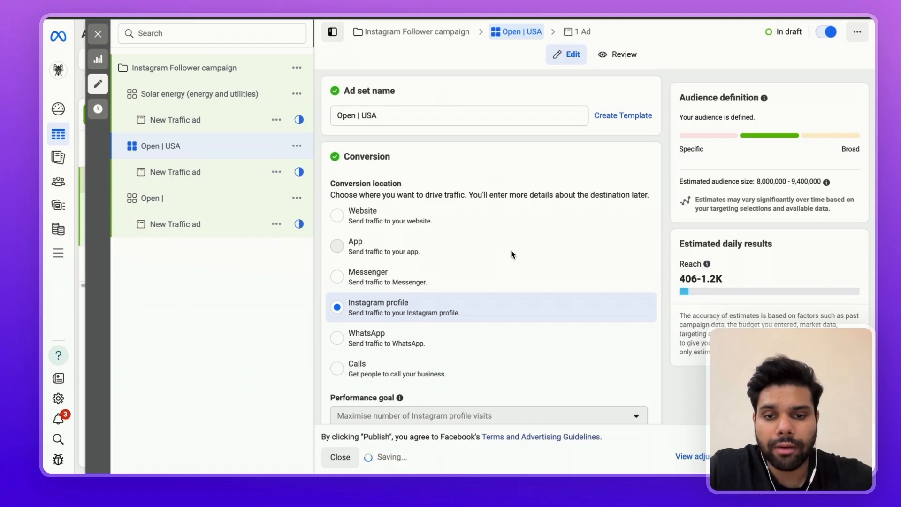
Step: Replace the New York location in the "Open | USA" ad set's audience with the United States
scroll(511, 253, "down", 5)
scroll(511, 253, "down", 6)
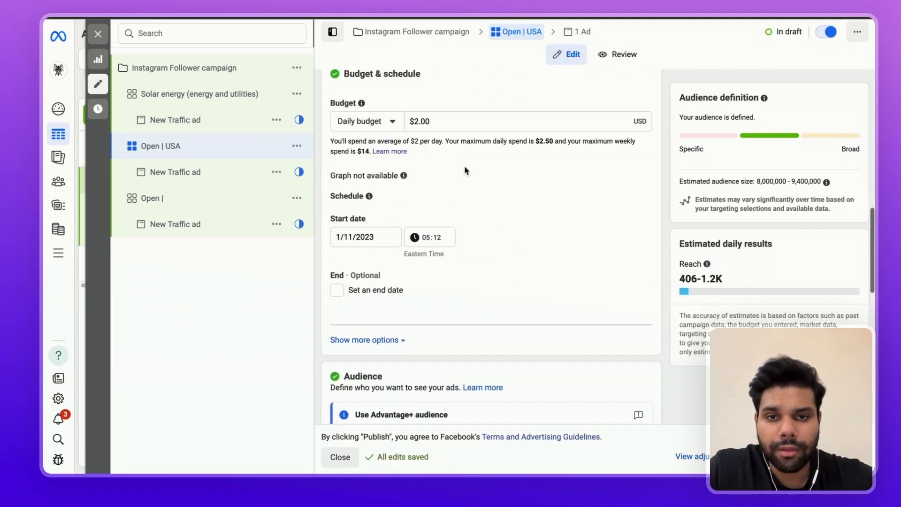
scroll(552, 269, "down", 10)
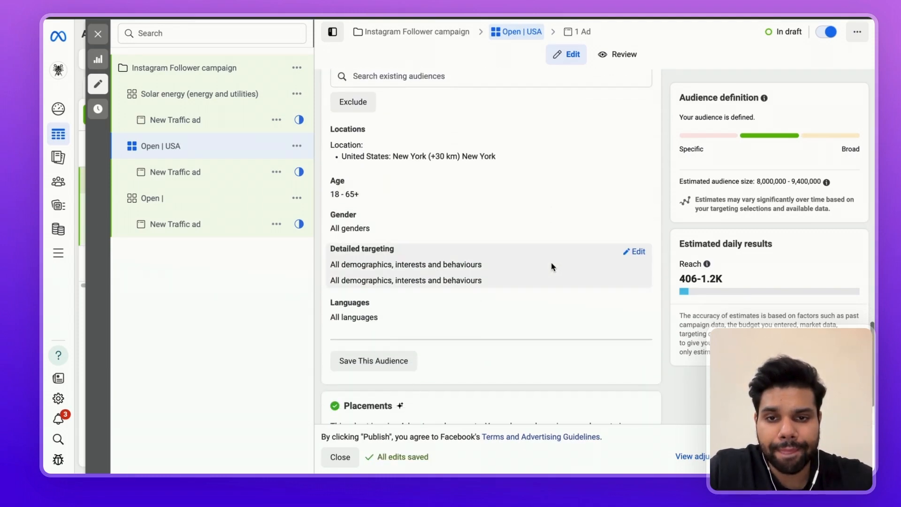
left_click(634, 132)
left_click(495, 214)
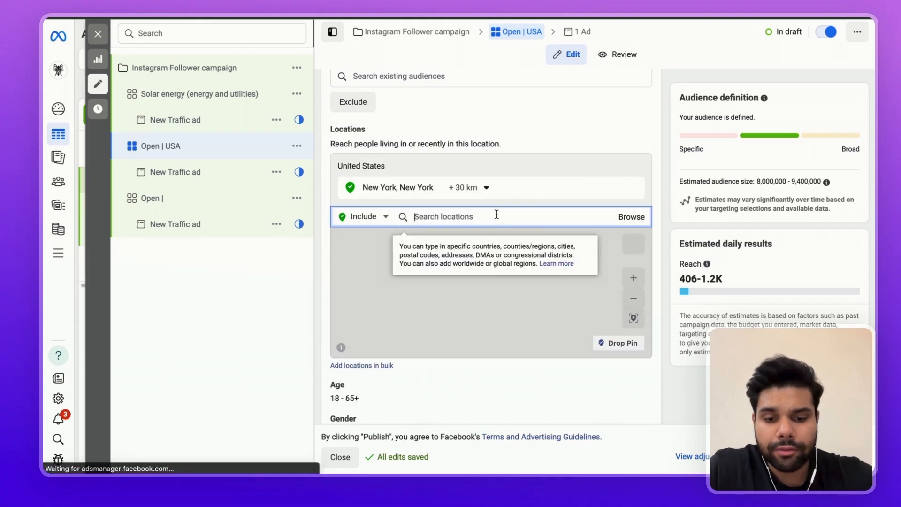
type("united")
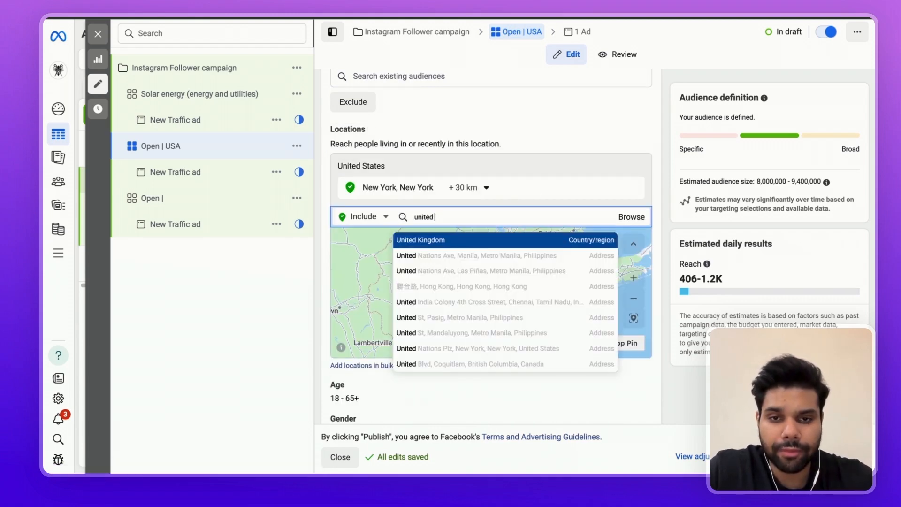
type(" states")
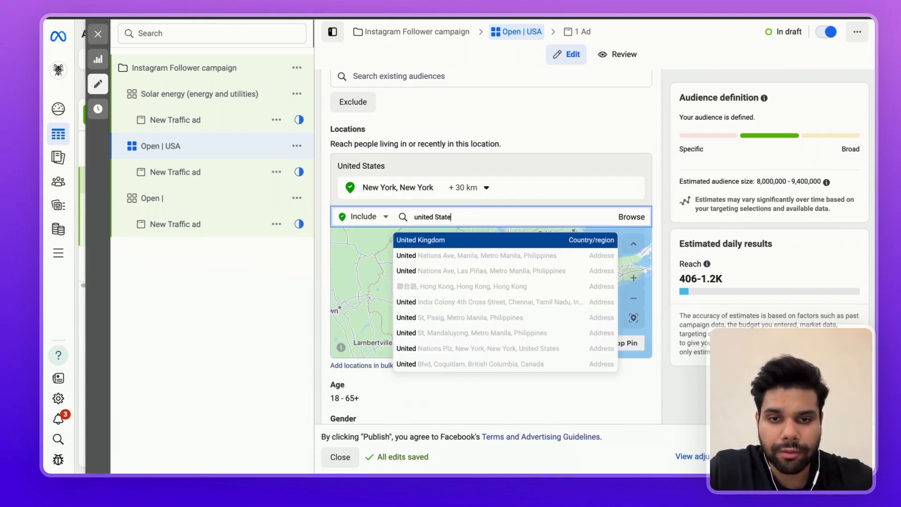
key("Return")
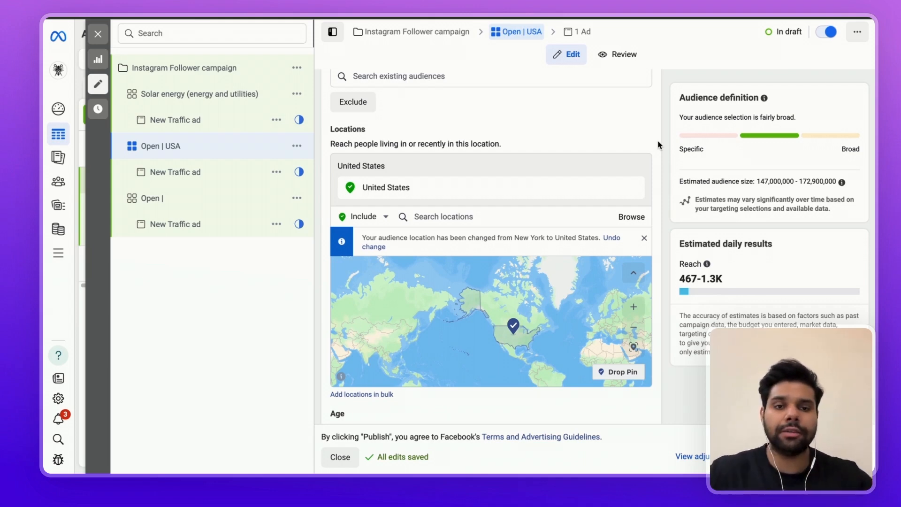
Step: Create an Instagram account custom audience of everyone who engaged with the professional account, with 365 days, for the "Open | USA" ad set
scroll(661, 162, "down", 4)
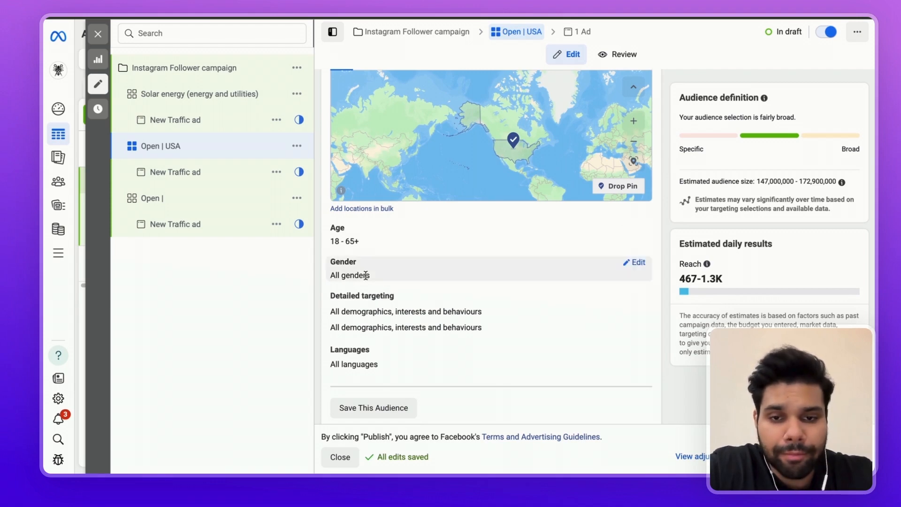
scroll(664, 226, "up", 5)
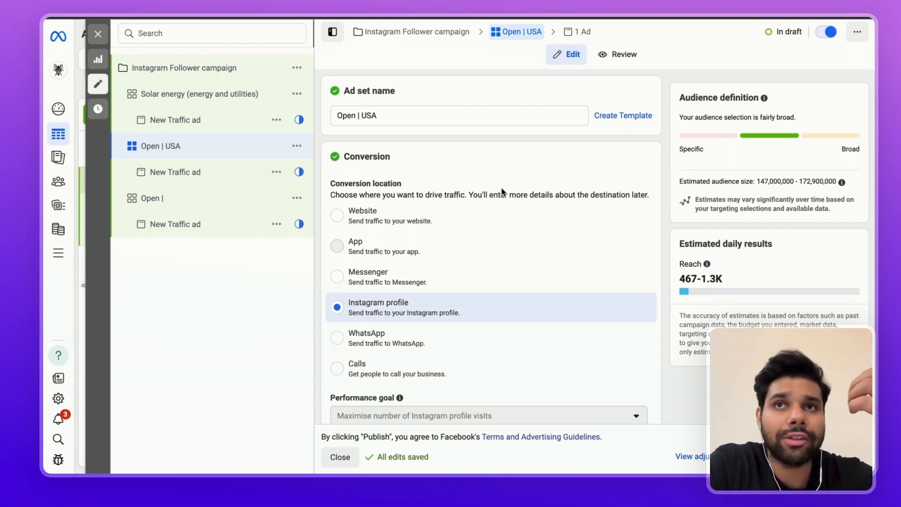
scroll(459, 225, "down", 10)
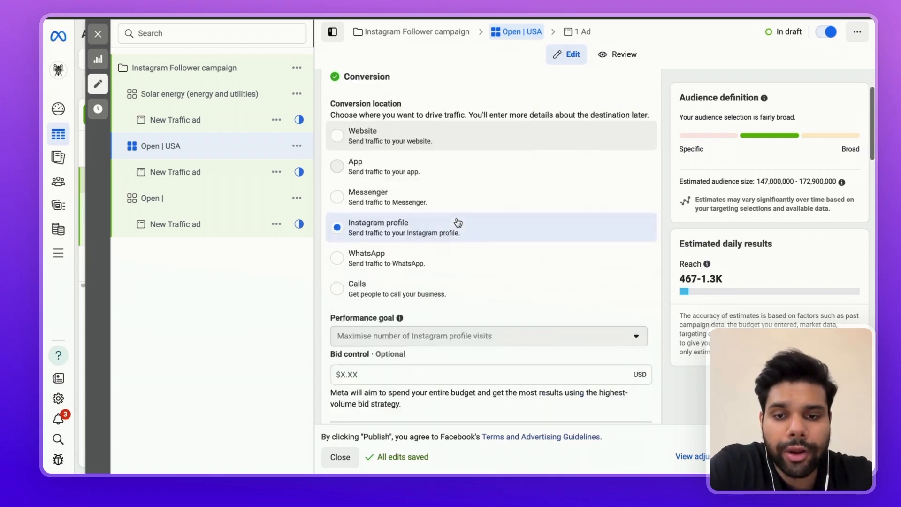
scroll(459, 223, "down", 8)
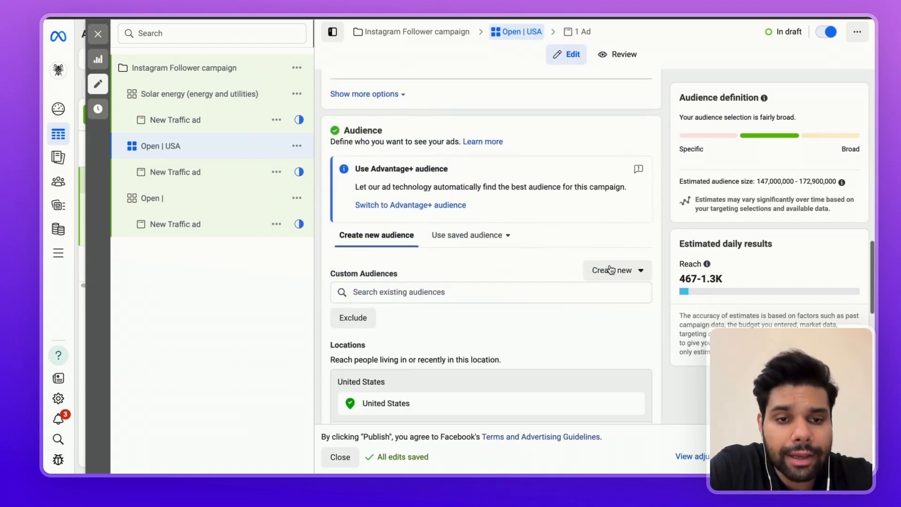
left_click(610, 269)
left_click(611, 324)
left_click(357, 144)
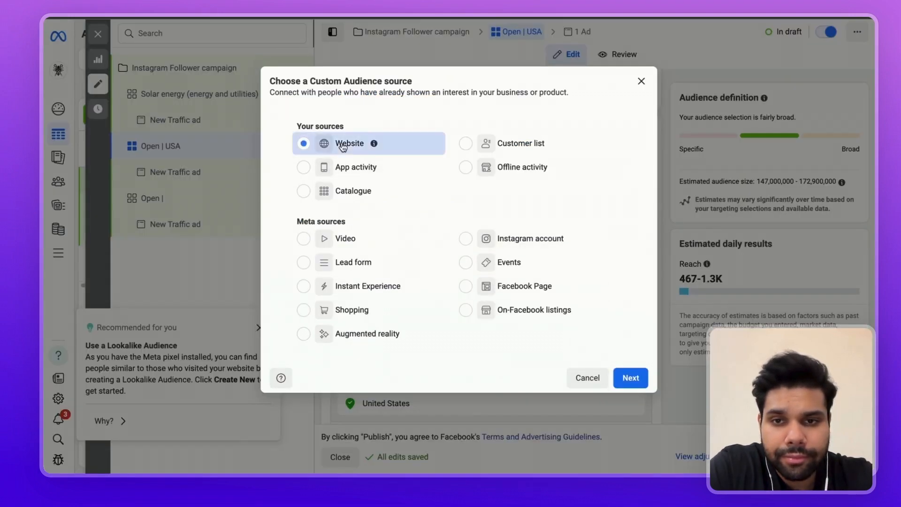
left_click(516, 245)
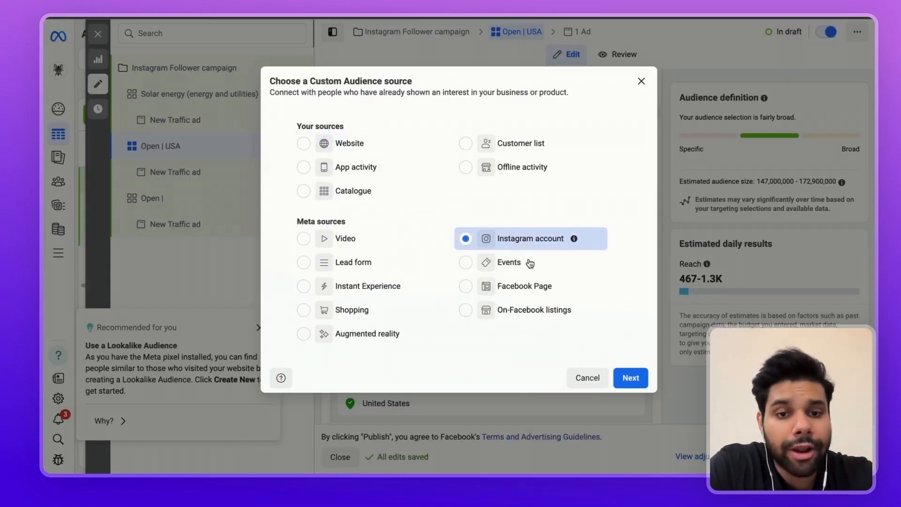
left_click(630, 378)
left_click(556, 401)
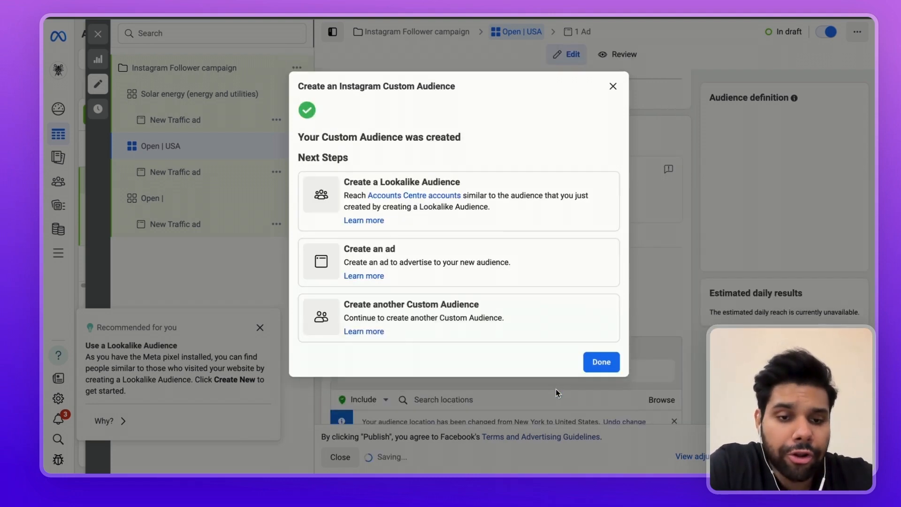
left_click(601, 391)
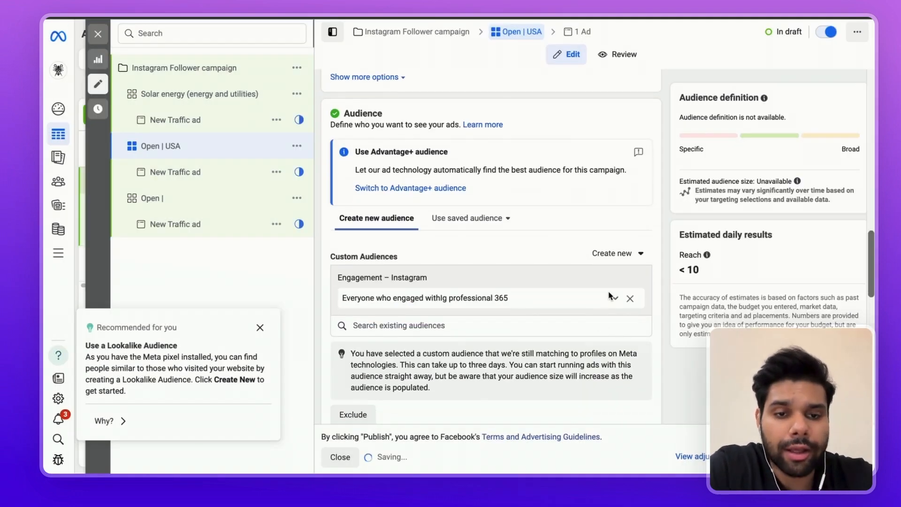
Step: Create one 10% United States lookalike audience from the 365-day Instagram engagement custom audience
left_click(615, 300)
left_click(568, 333)
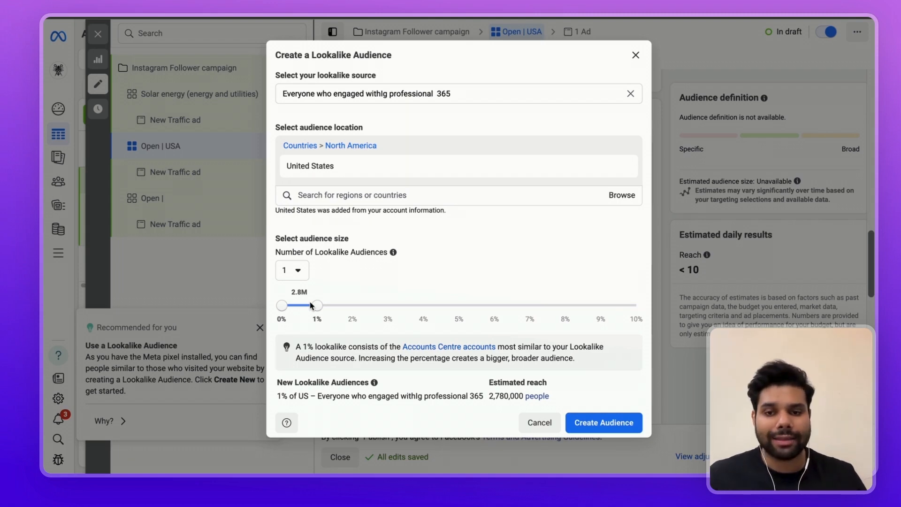
left_click_drag(318, 306, 636, 318)
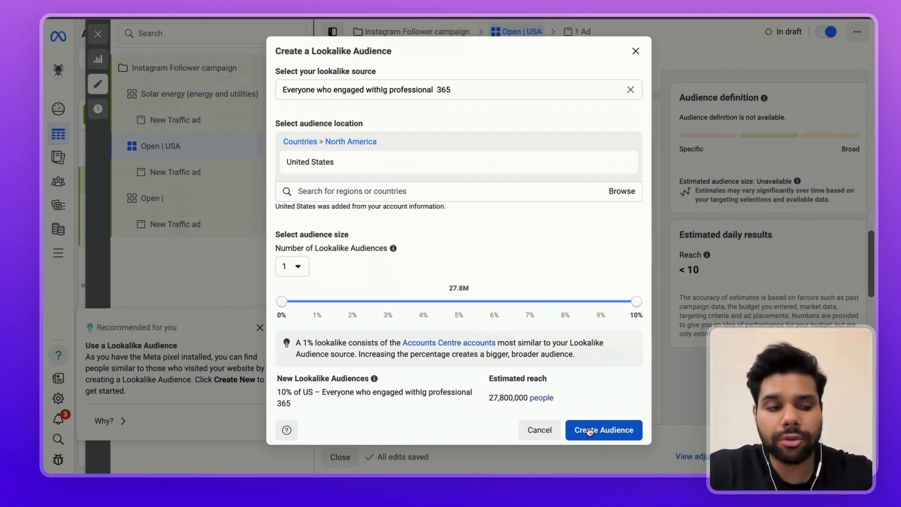
left_click(589, 430)
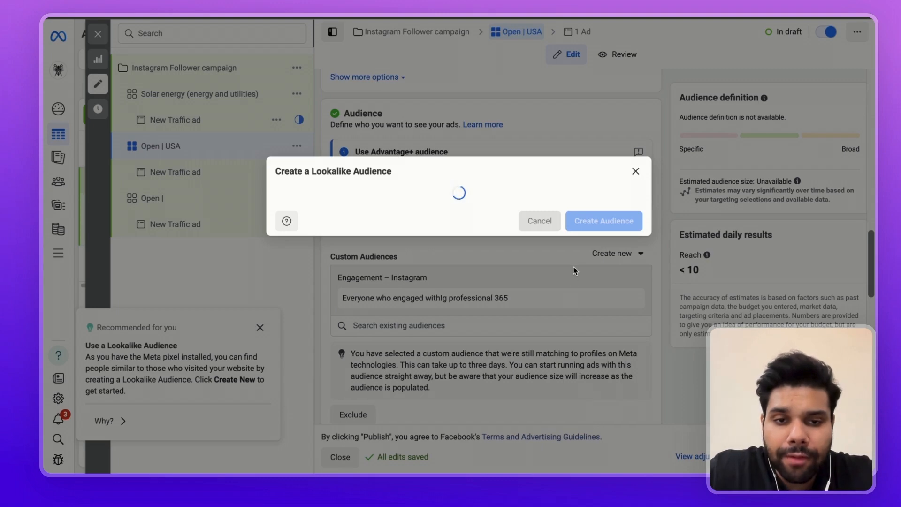
Step: Remove the Instagram engagement source audience from the ad set's custom audiences, keeping only the lookalike
scroll(507, 296, "down", 2)
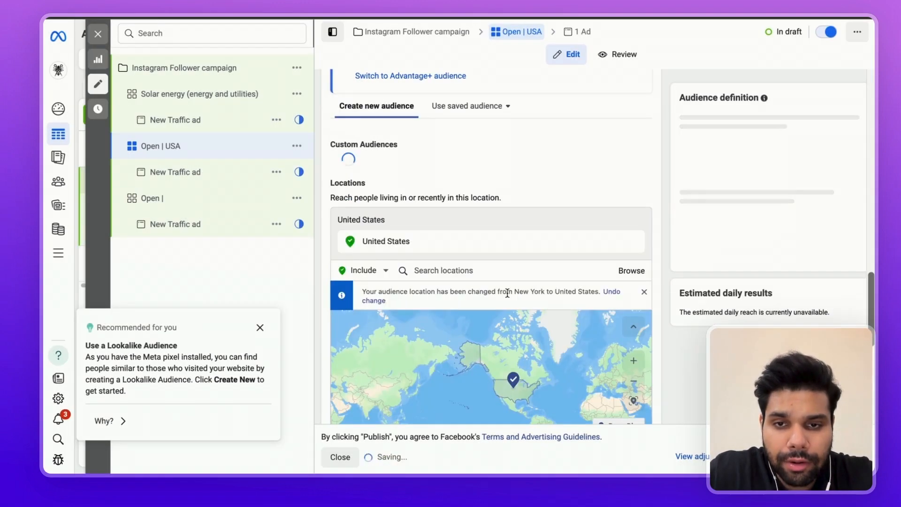
scroll(535, 220, "up", 1)
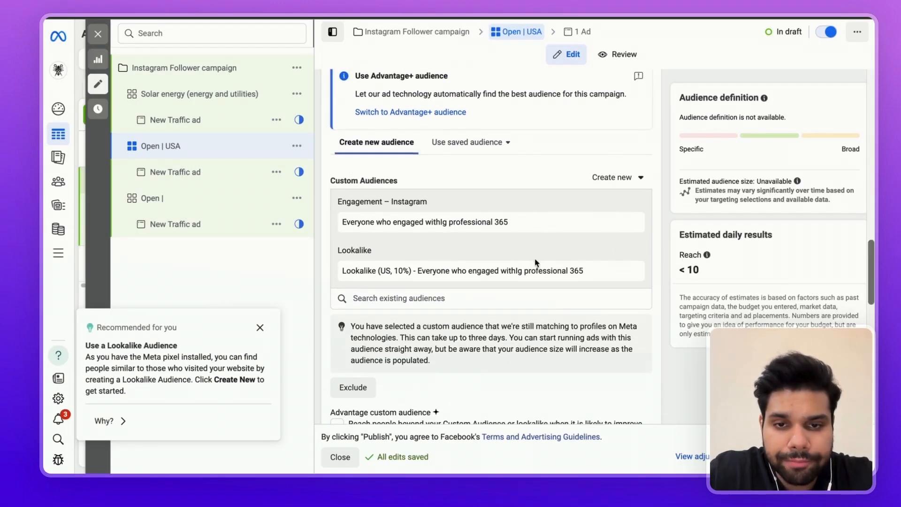
left_click(629, 222)
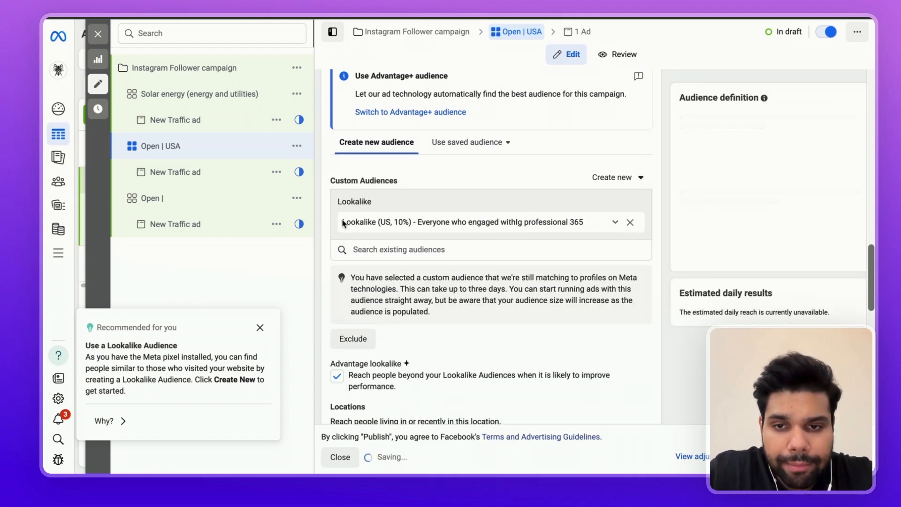
Step: Rename the ad set as "Open | USA | Lookalike (US, 10%)", reusing the start of the lookalike audience's name
left_click_drag(344, 223, 411, 221)
key("ctrl+c")
scroll(411, 221, "up", 5)
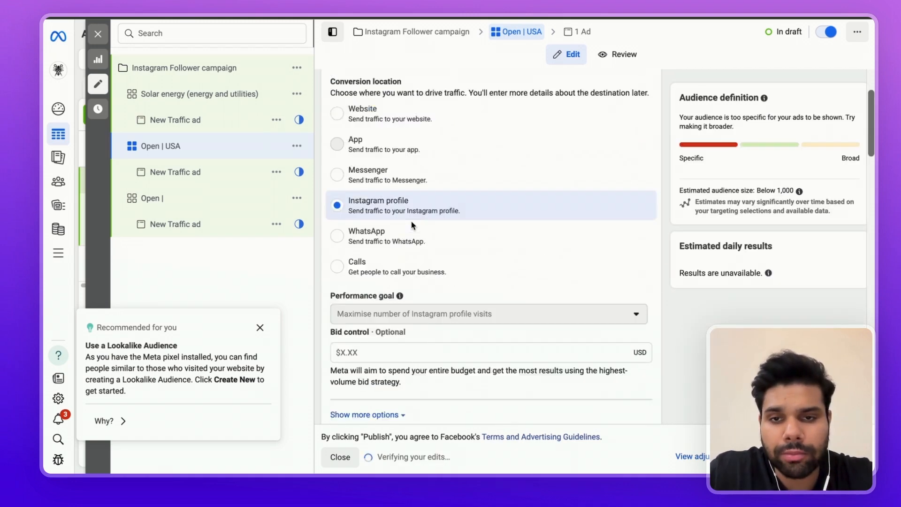
scroll(412, 225, "up", 2)
left_click(390, 113)
type("| USA |")
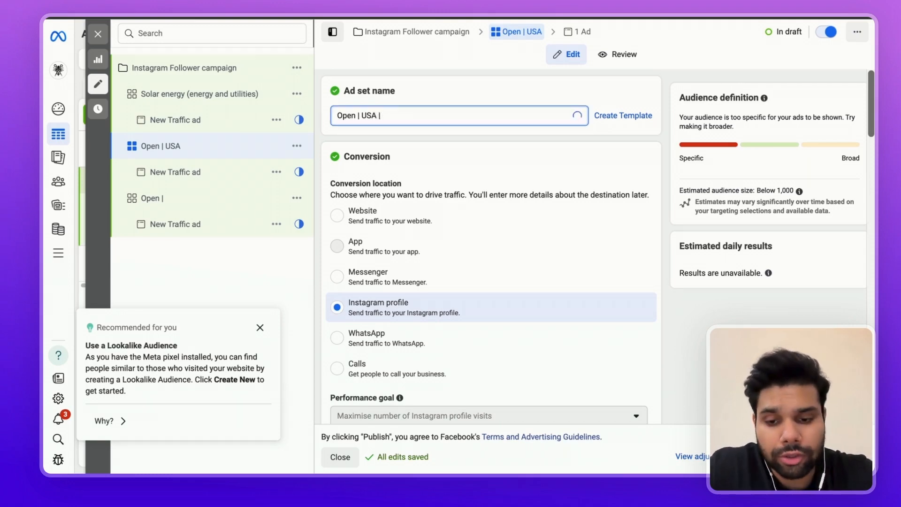
key("ctrl+v")
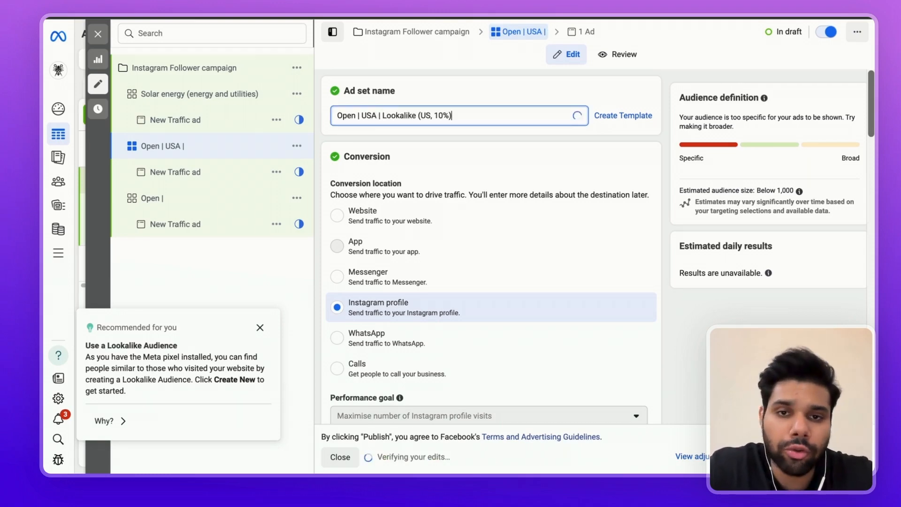
left_click(463, 139)
Step: Review the lookalike ad set's schedule, Advantage lookalike option, location, demographic targeting and placements
scroll(463, 141, "down", 3)
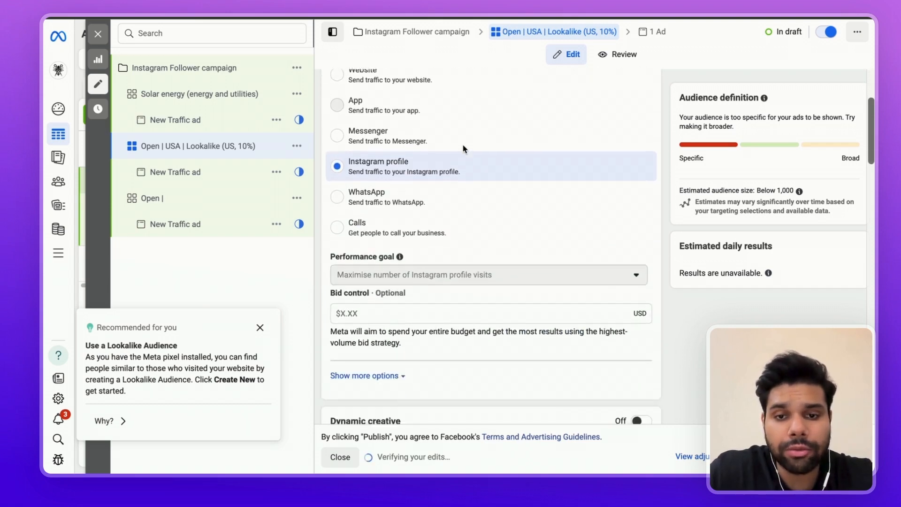
scroll(463, 145, "down", 2)
scroll(463, 144, "up", 1)
scroll(462, 145, "down", 8)
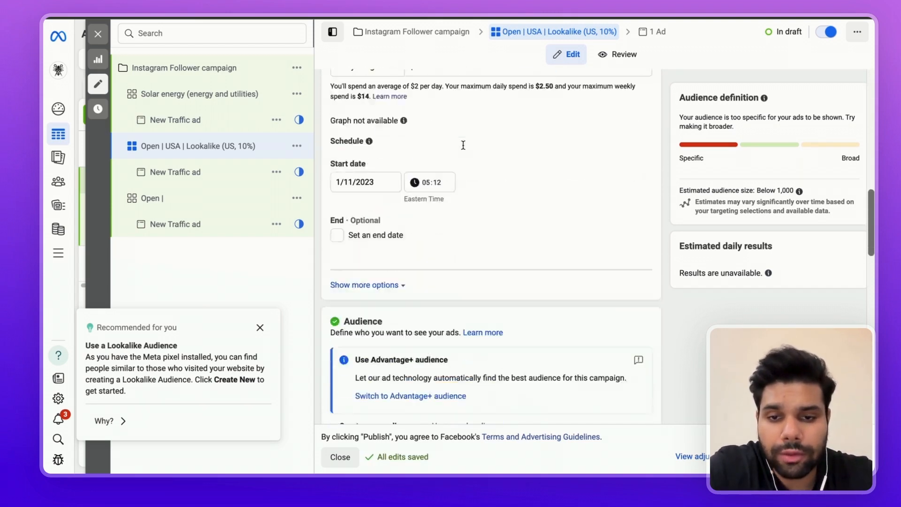
scroll(464, 145, "down", 10)
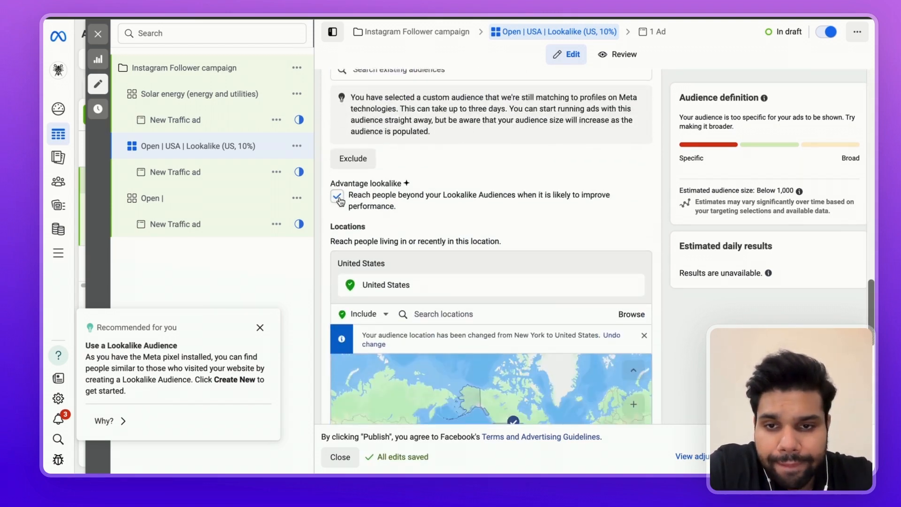
scroll(324, 239, "down", 8)
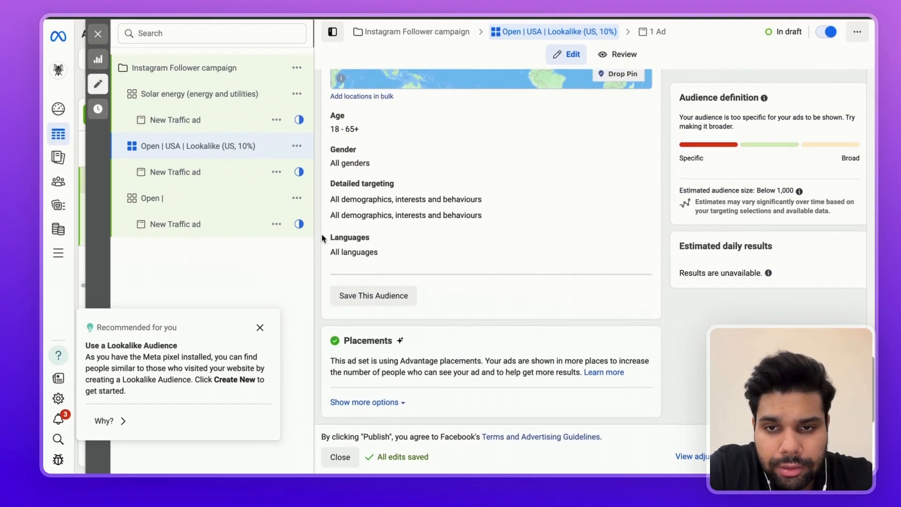
scroll(324, 238, "up", 1)
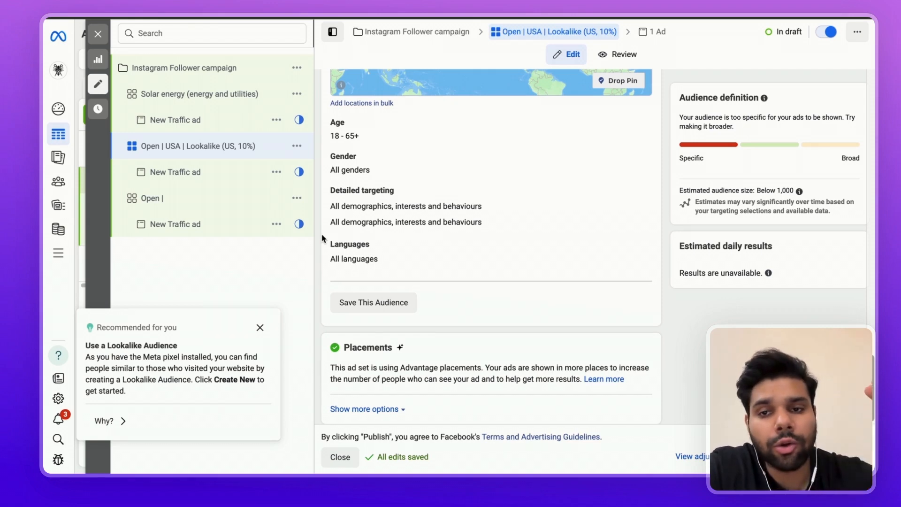
scroll(429, 188, "up", 10)
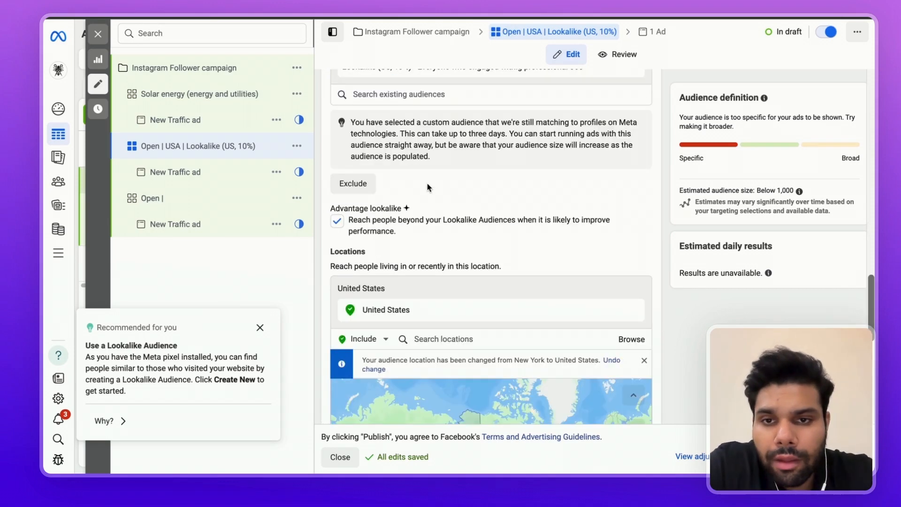
scroll(436, 178, "up", 2)
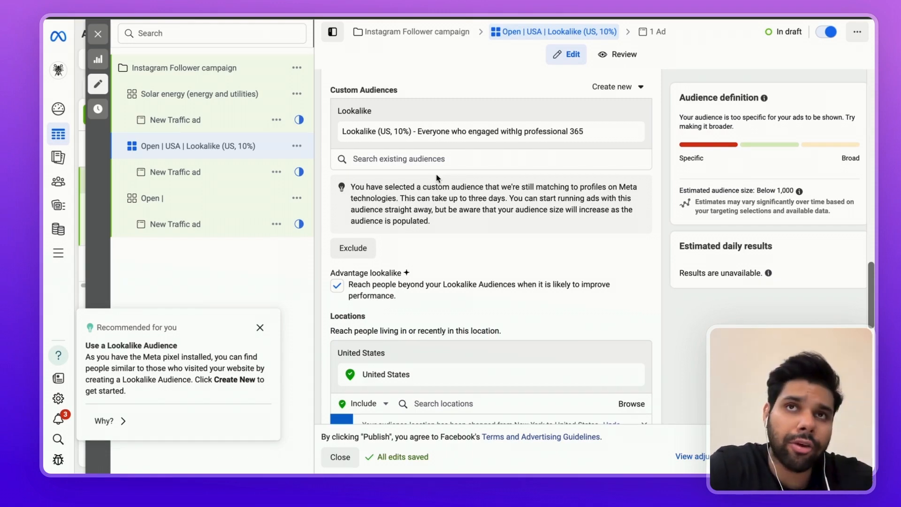
scroll(437, 178, "down", 10)
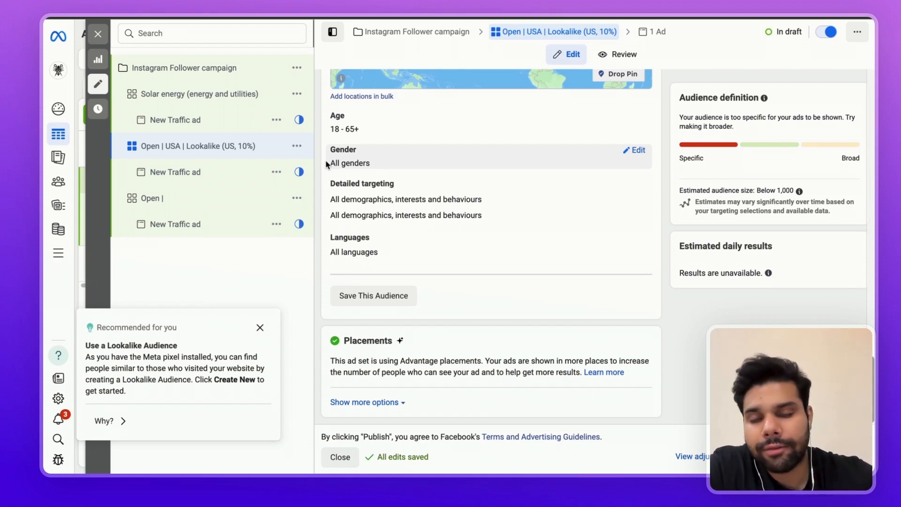
Step: Review the audience targeting and placements of the "Solar energy (energy and utilities)" ad set
left_click(175, 224)
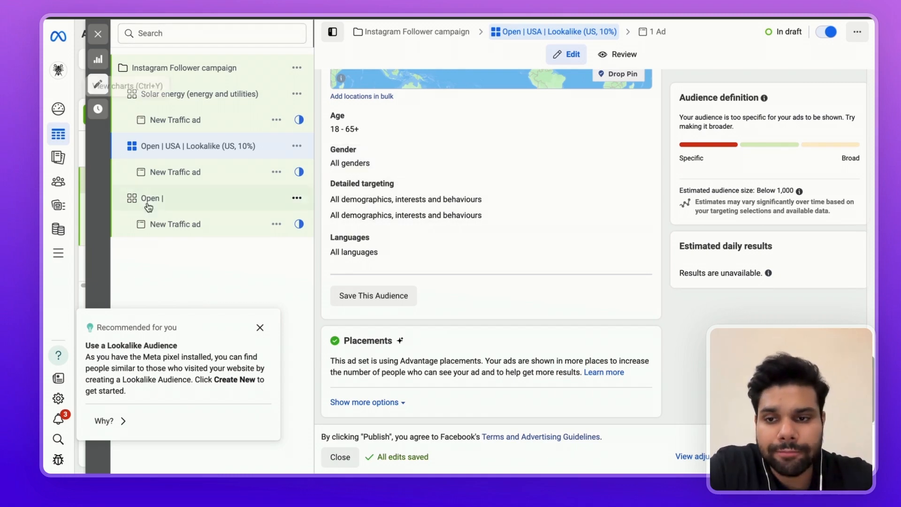
left_click(191, 97)
scroll(531, 316, "down", 15)
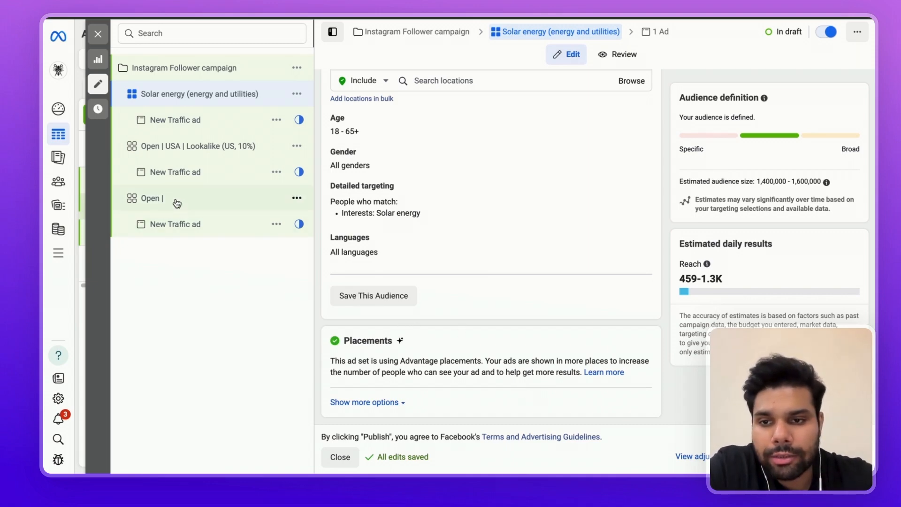
Step: Set the ad setup of the New Traffic ad in the original "Open |" ad set to Use existing post
left_click(174, 230)
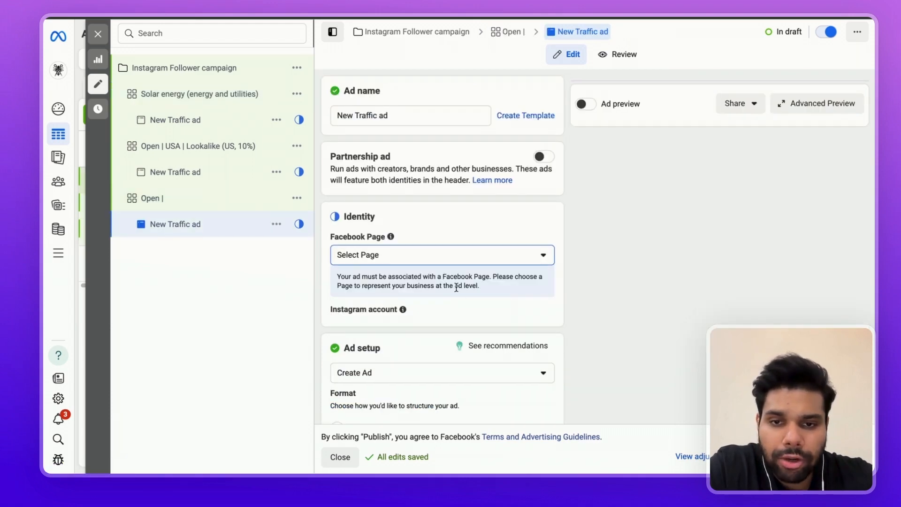
scroll(469, 318, "down", 2)
scroll(464, 309, "down", 1)
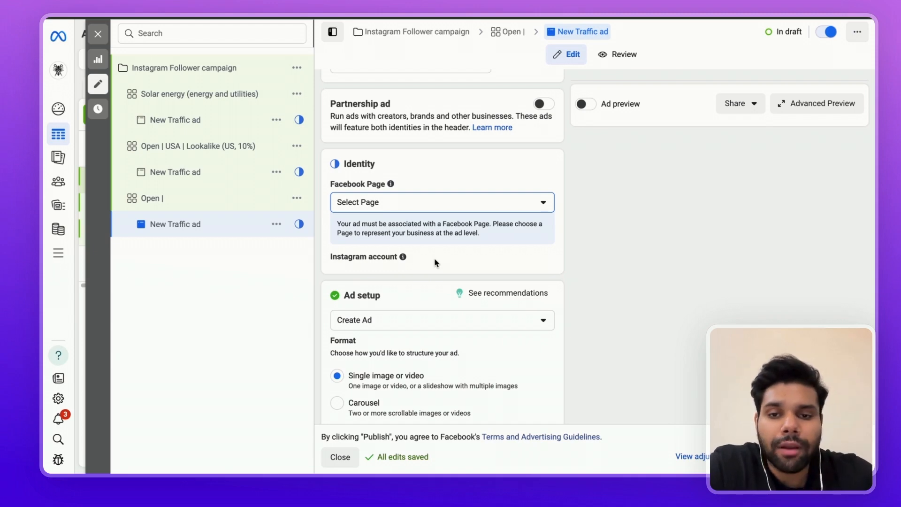
scroll(435, 262, "down", 7)
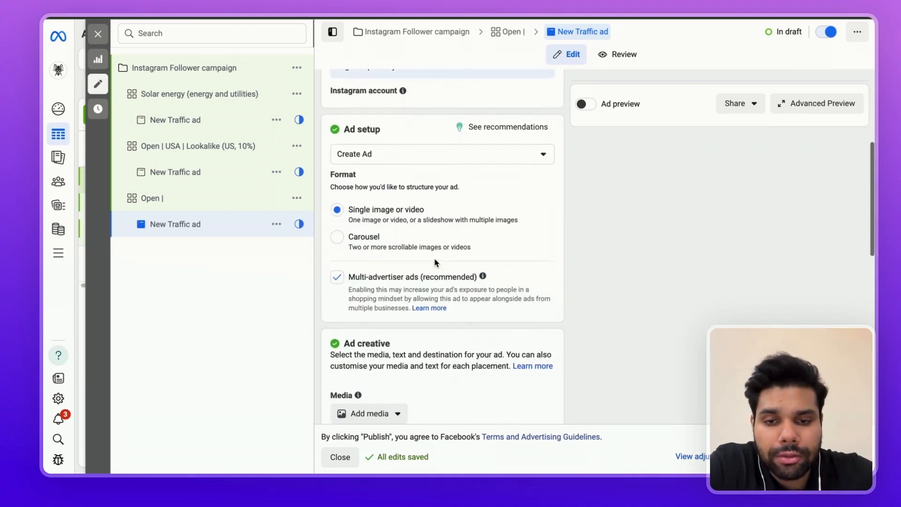
scroll(436, 263, "up", 4)
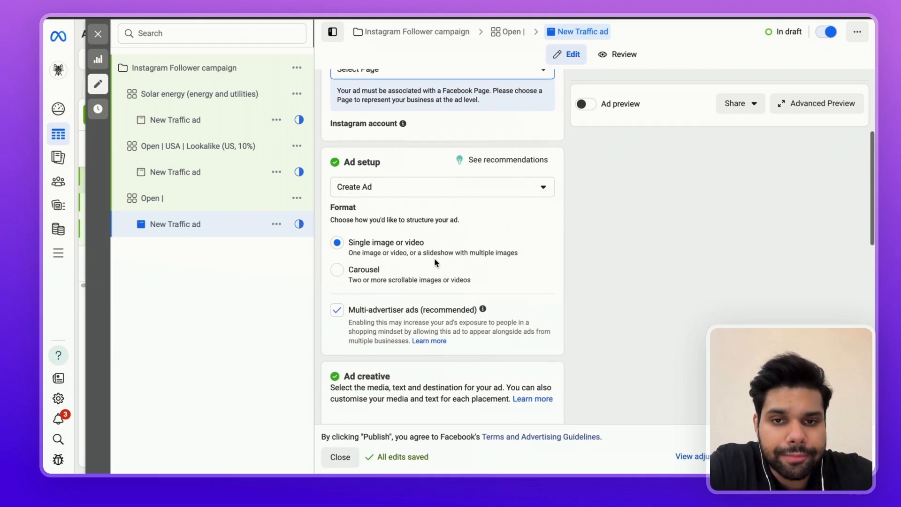
scroll(436, 263, "down", 1)
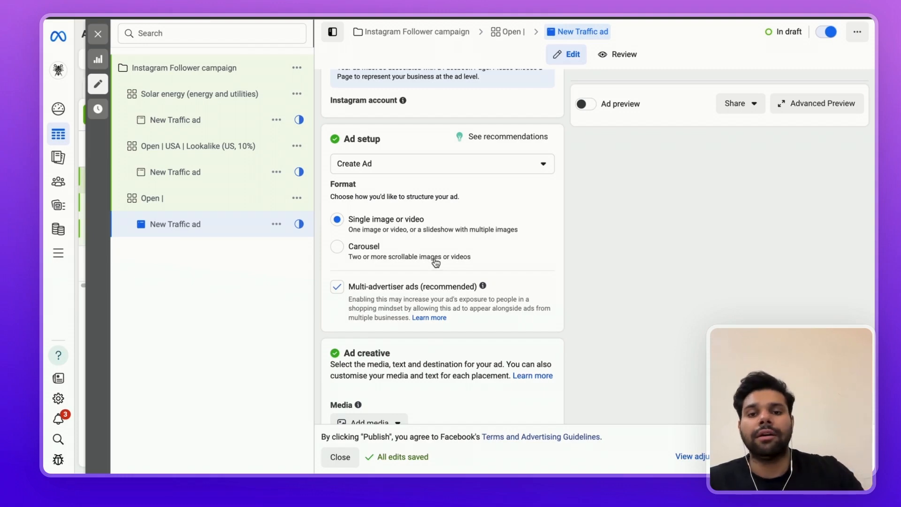
left_click(426, 168)
left_click(377, 211)
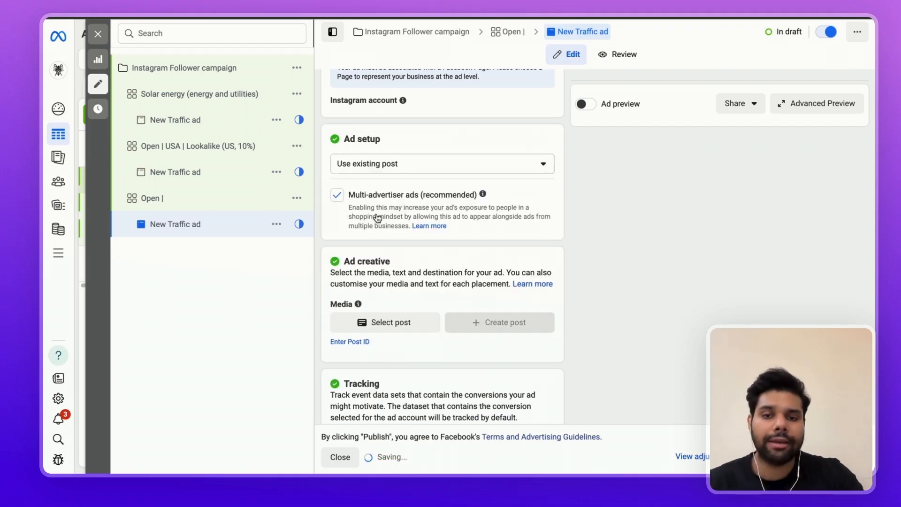
Step: Browse the Facebook and Instagram posts available as the ad's existing post, and close the post selection without choosing one
left_click(377, 322)
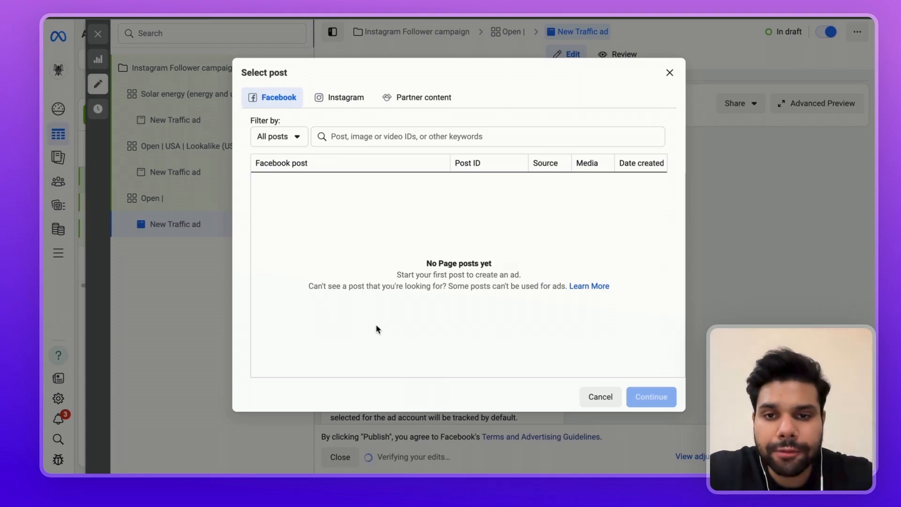
left_click(343, 97)
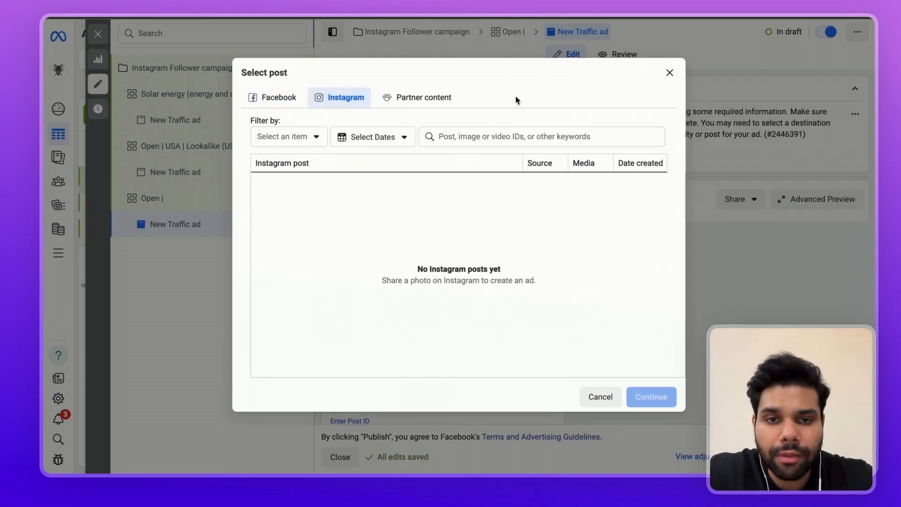
left_click(258, 109)
left_click(324, 98)
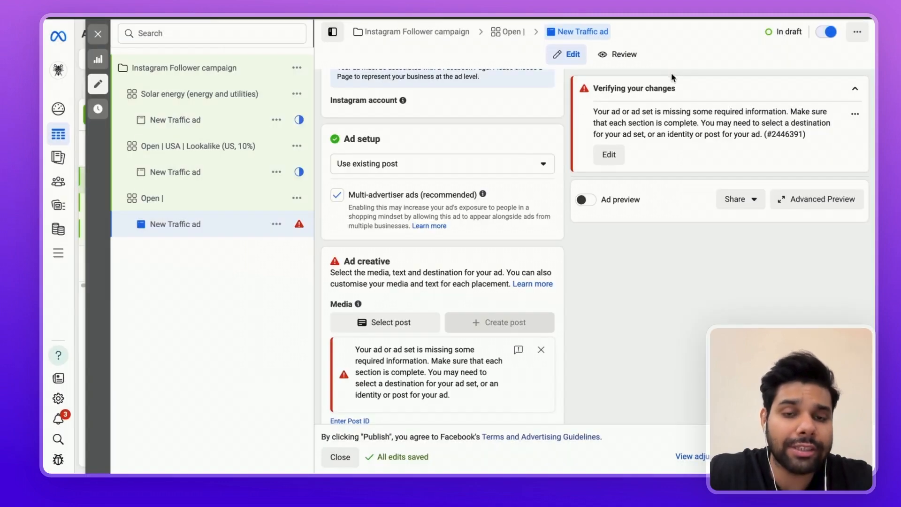
left_click(670, 72)
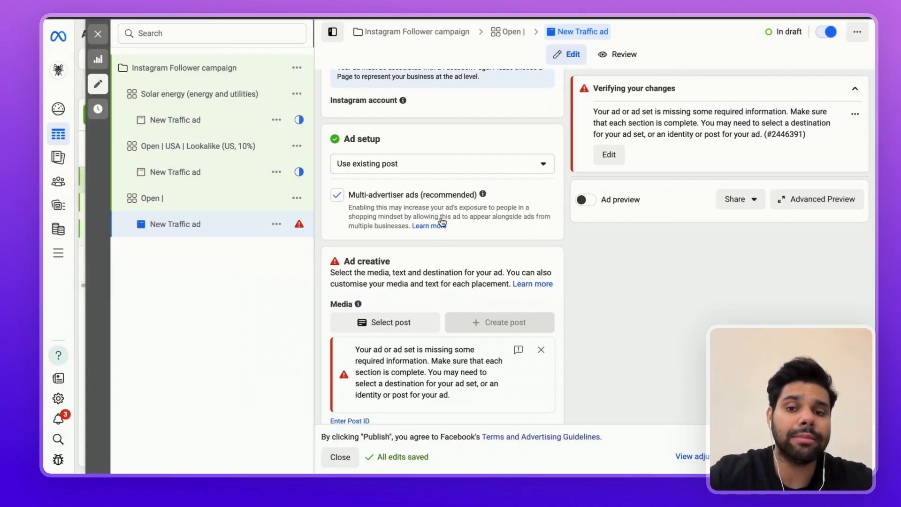
scroll(429, 249, "up", 1)
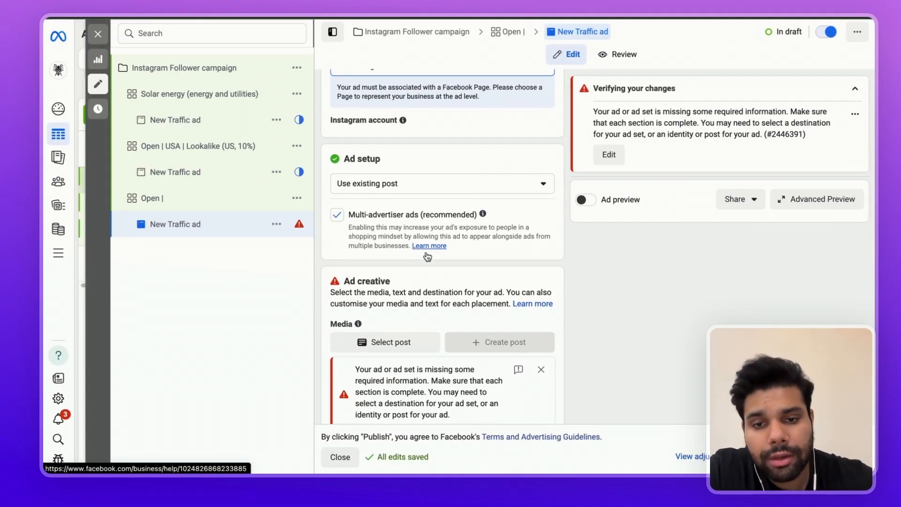
mouse_move(359, 324)
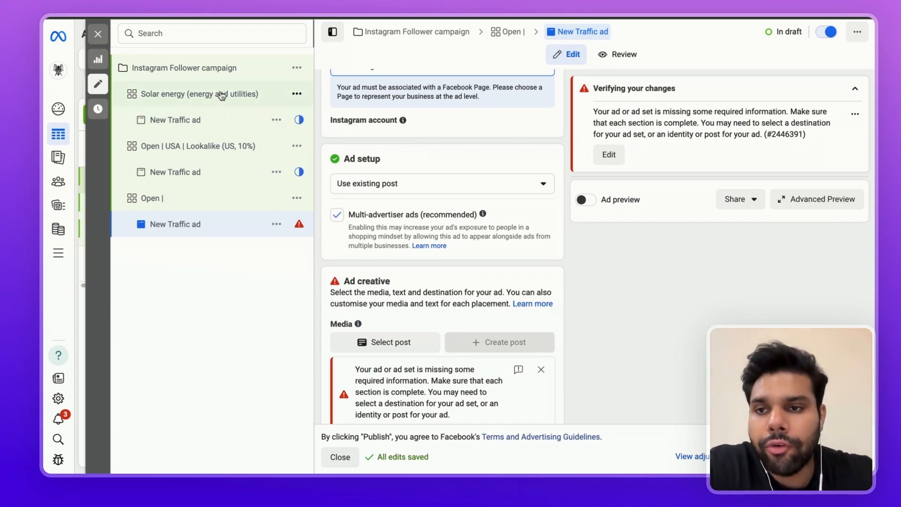
Step: Close the ad editor and deselect the solar energy ad set in the campaign's ad sets list
left_click(97, 33)
left_click(412, 94)
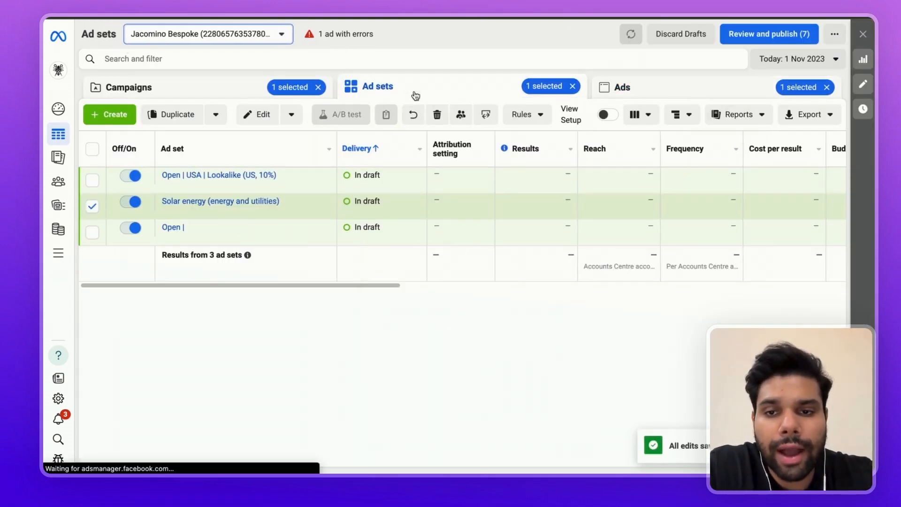
left_click(93, 232)
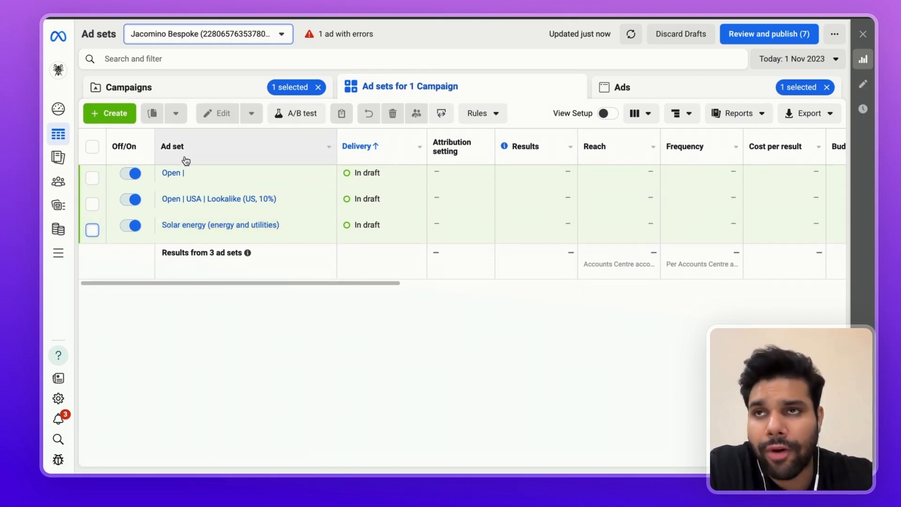
mouse_move(187, 236)
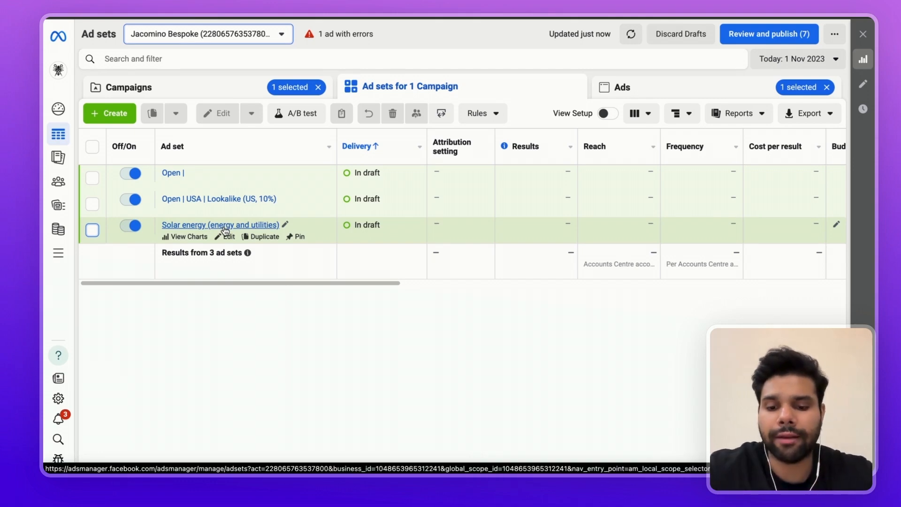
key("super+space")
type("15 pr 2-")
key("BackSpace")
key("BackSpace")
key("BackSpace")
key("BackSpace")
key("BackSpace")
type("or ")
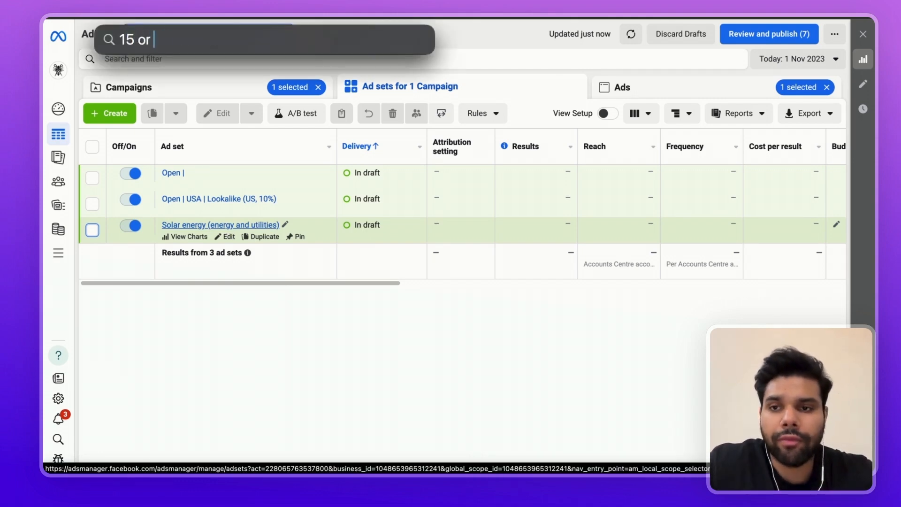
type("20")
key("Escape")
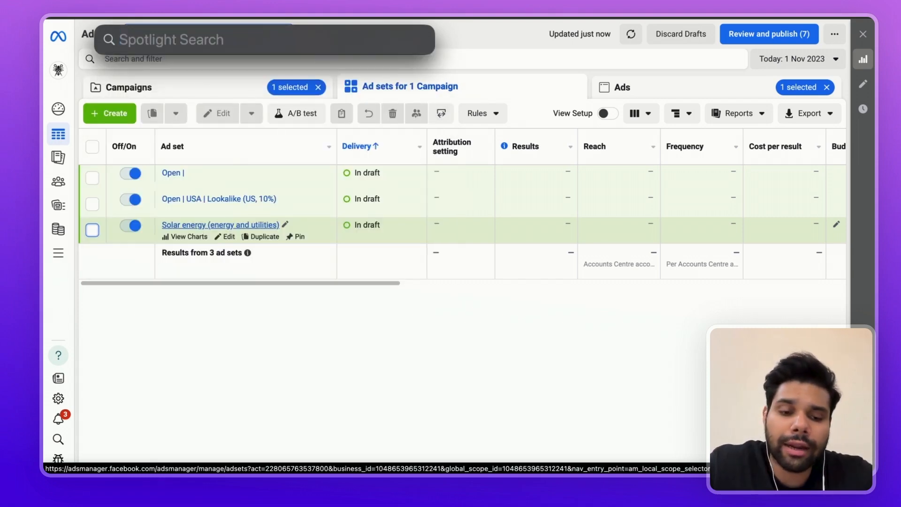
type("1")
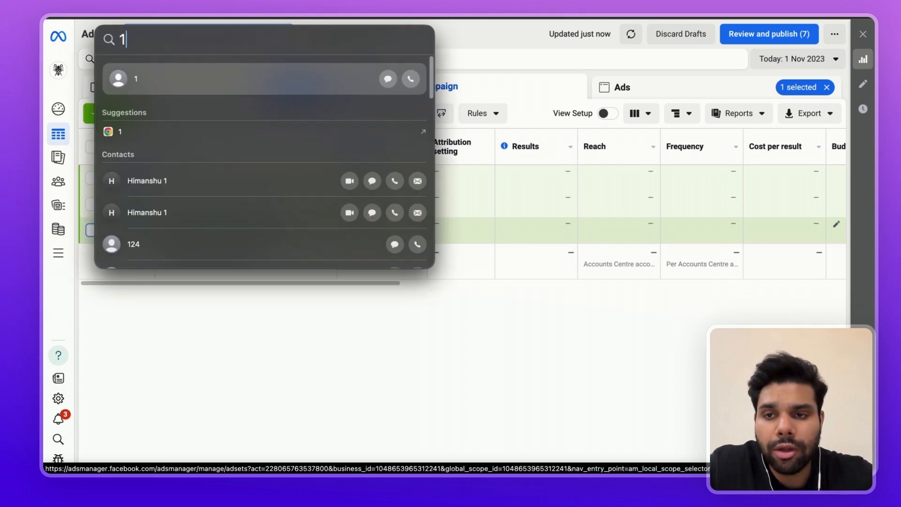
key("BackSpace")
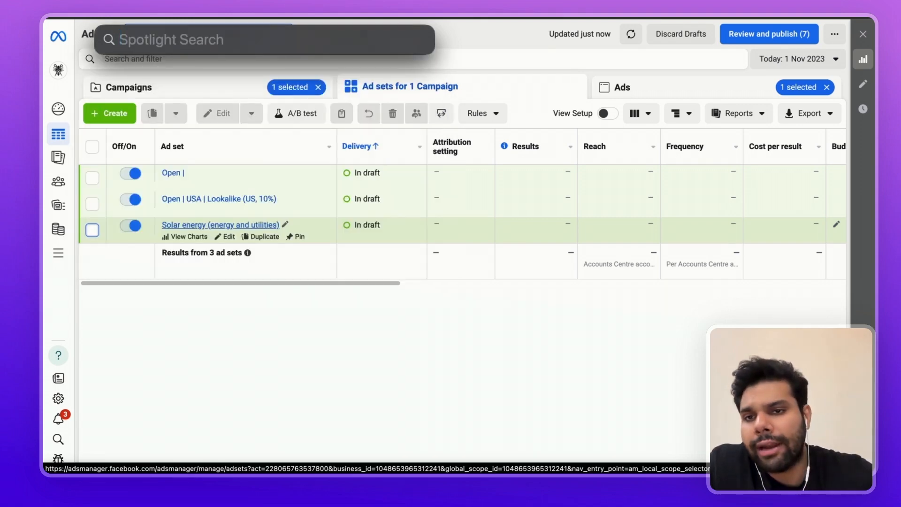
type("10 or 8")
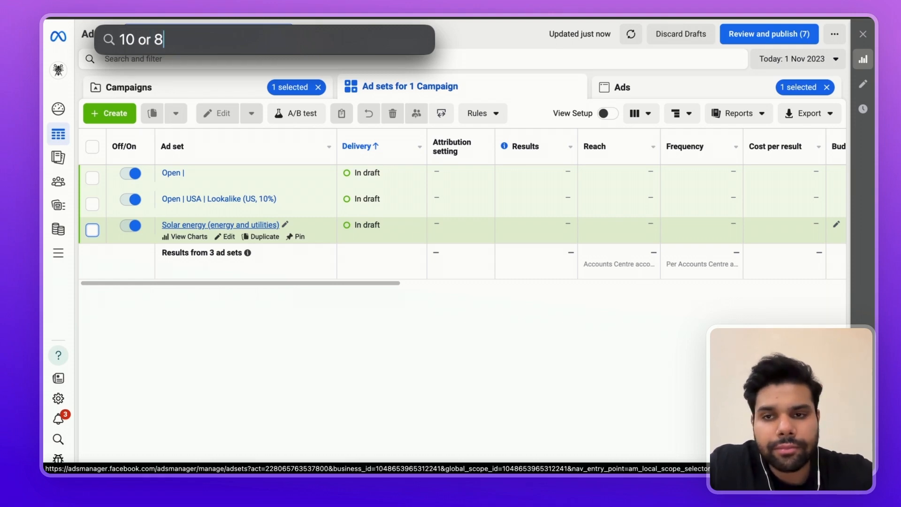
key("super+a")
key("BackSpace")
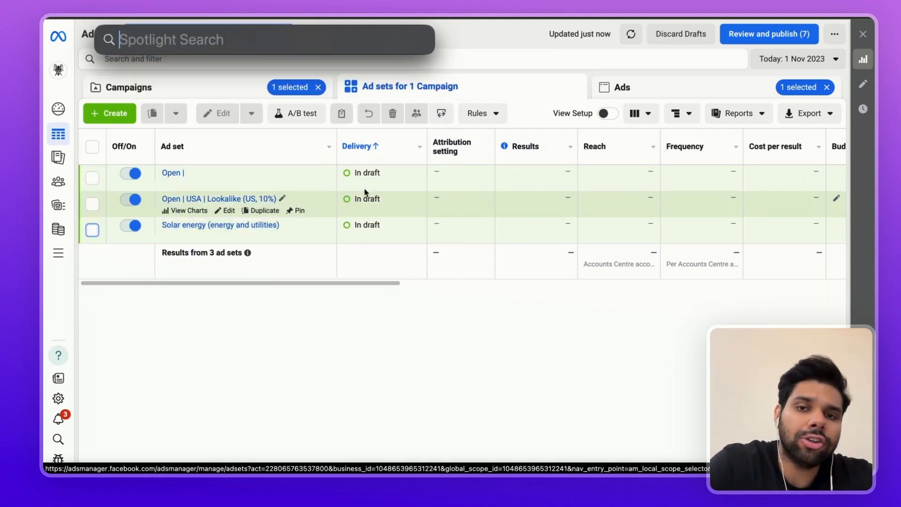
key("Escape")
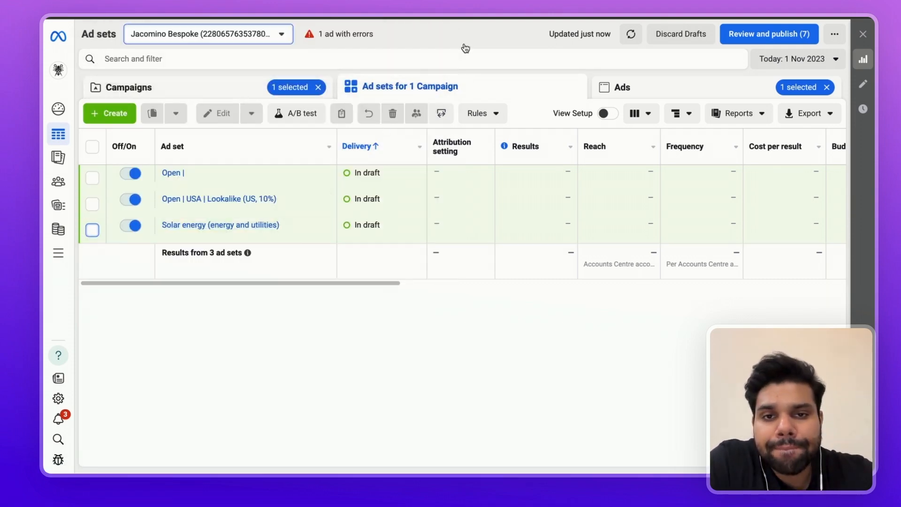